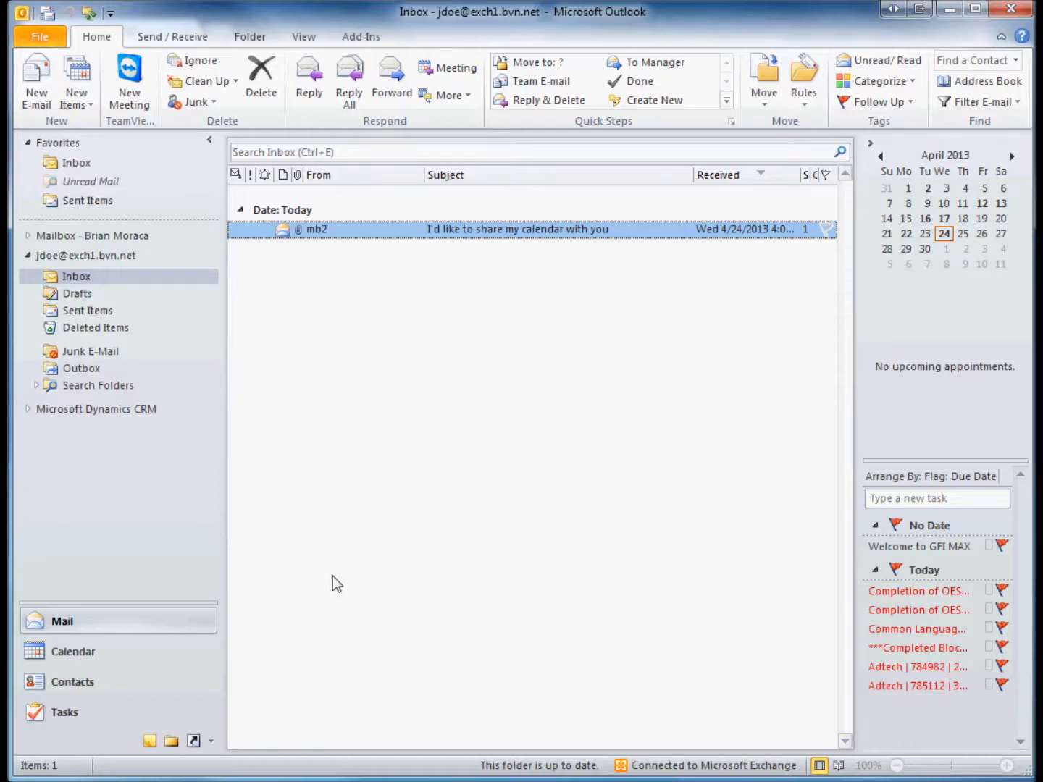
Read mb2's calendar sharing invitation, then show the April 24, 2013 calendar day view
click(124, 656)
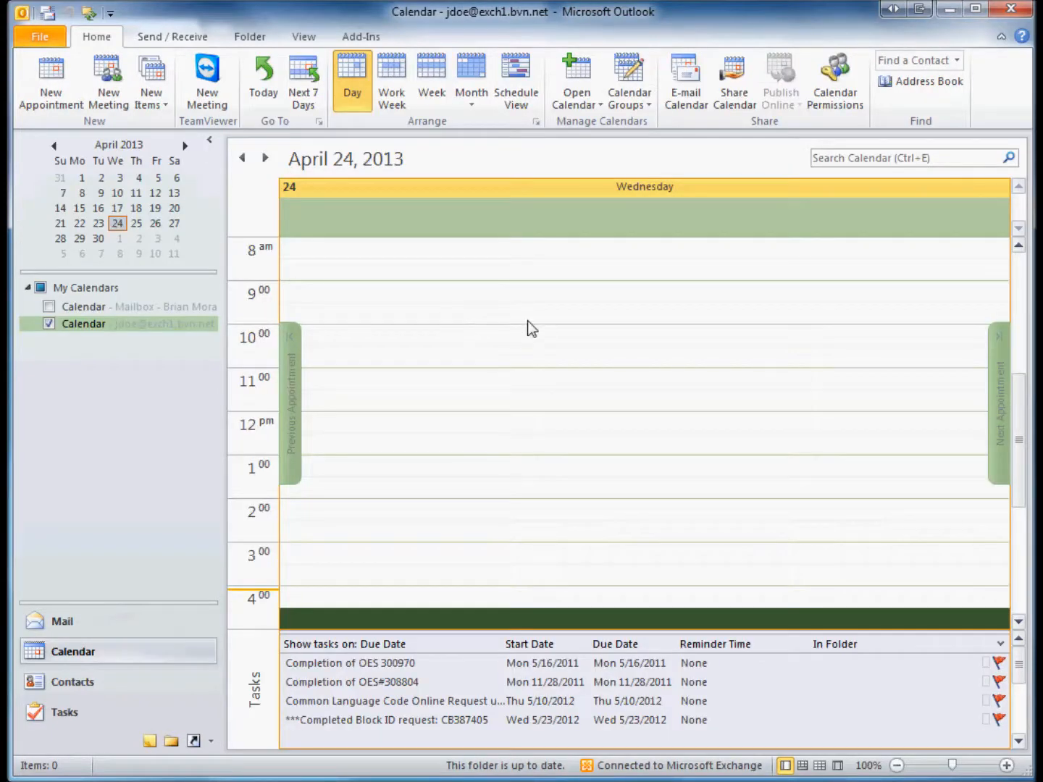
click(80, 621)
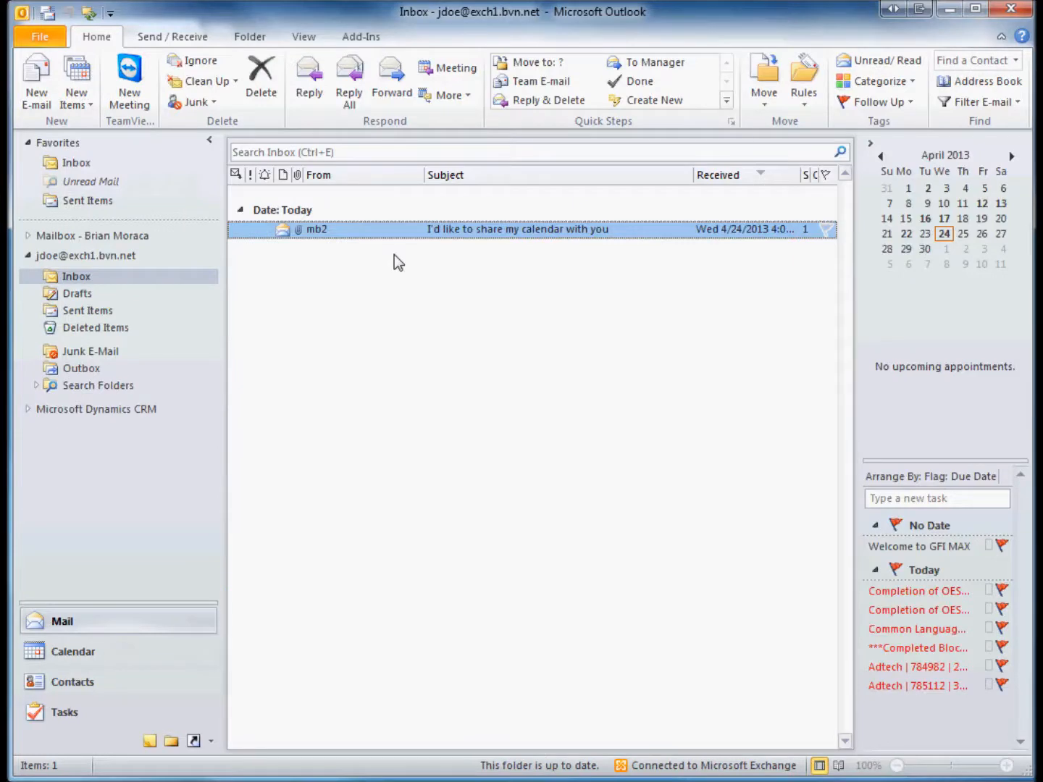
double_click(459, 231)
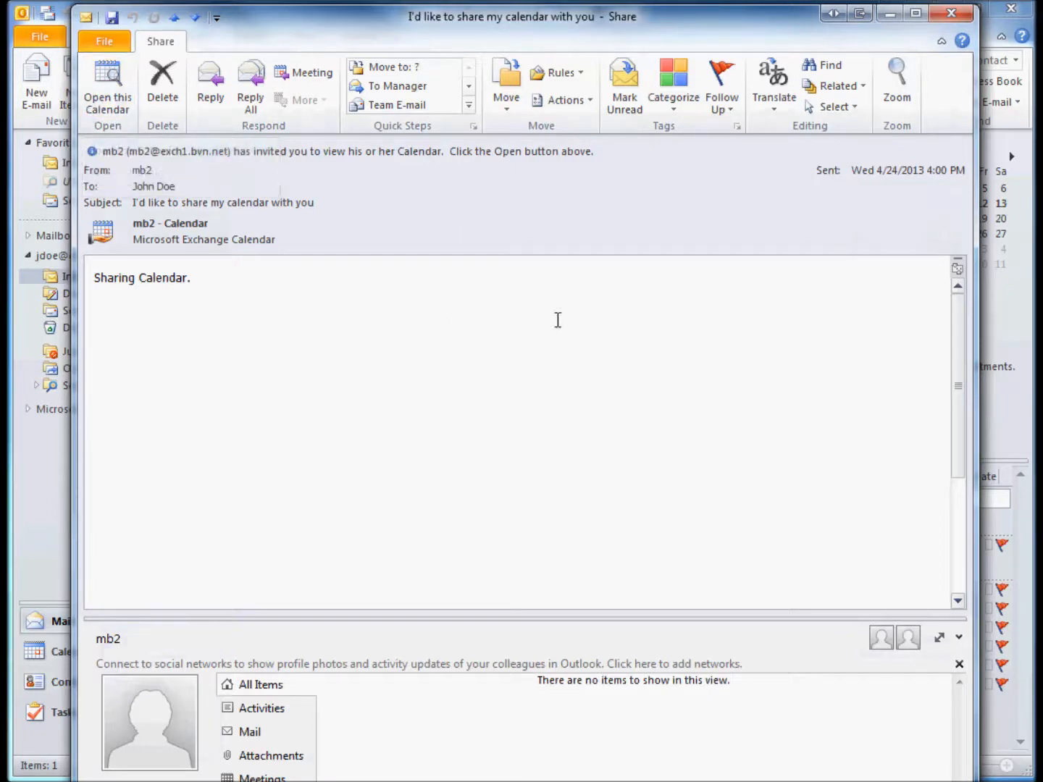
click(951, 13)
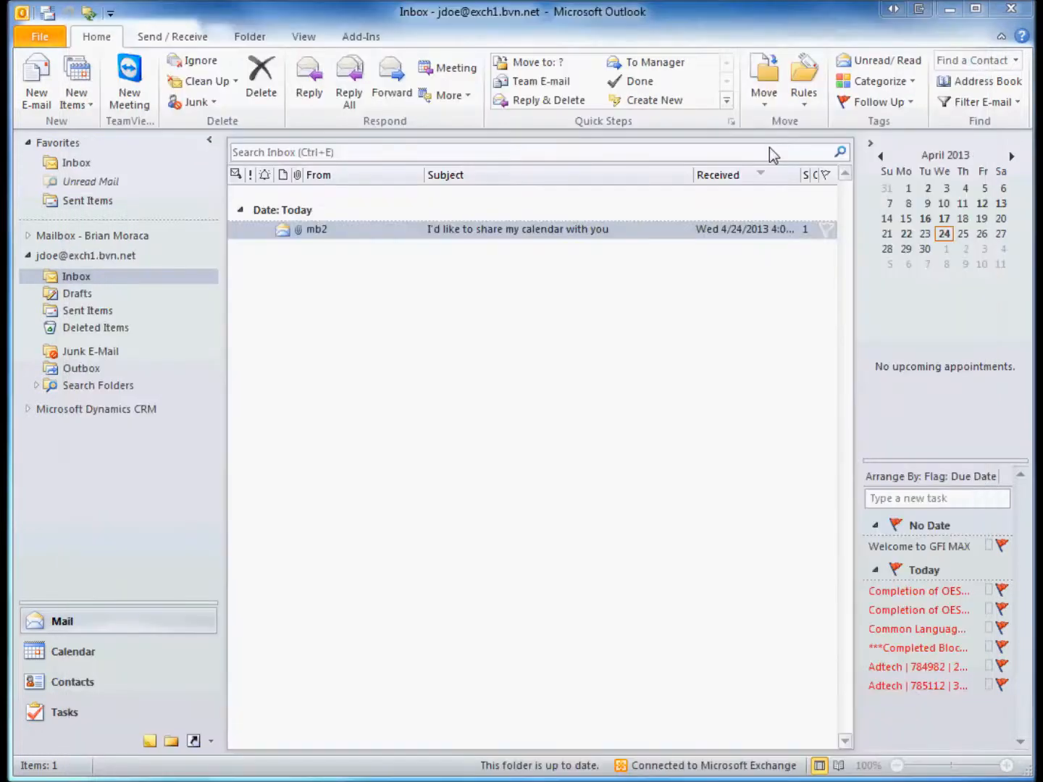
click(104, 655)
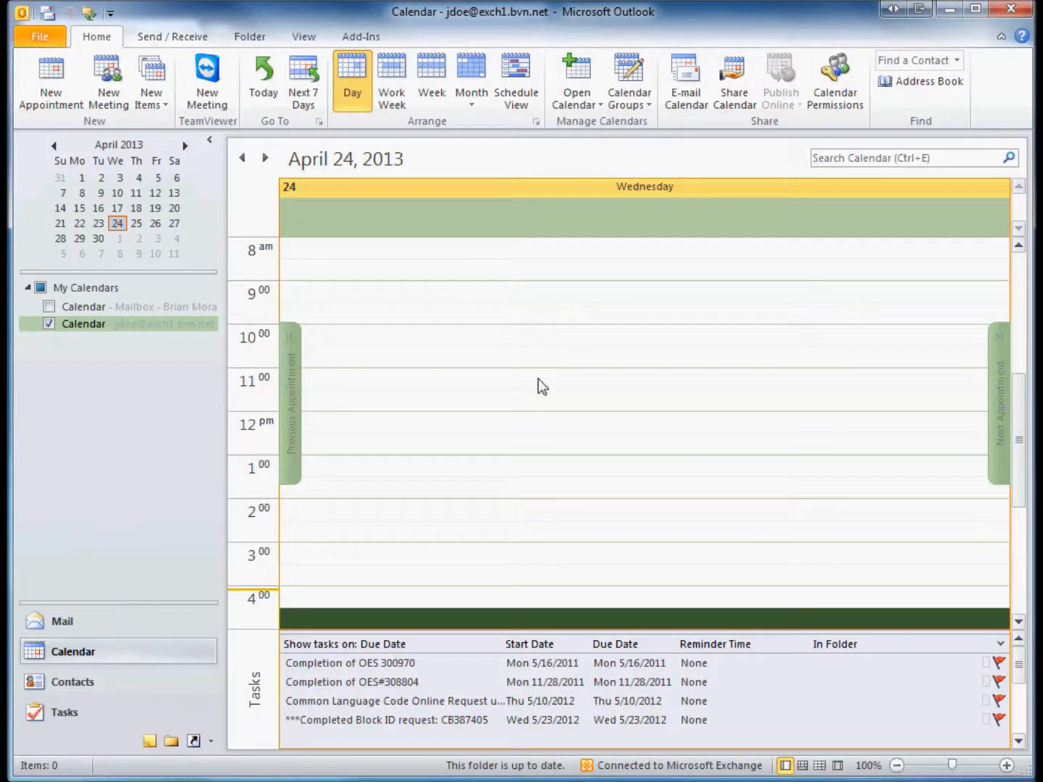
Open mb2's shared calendar through Open Shared Calendar, choosing mb2 from the address list
click(589, 95)
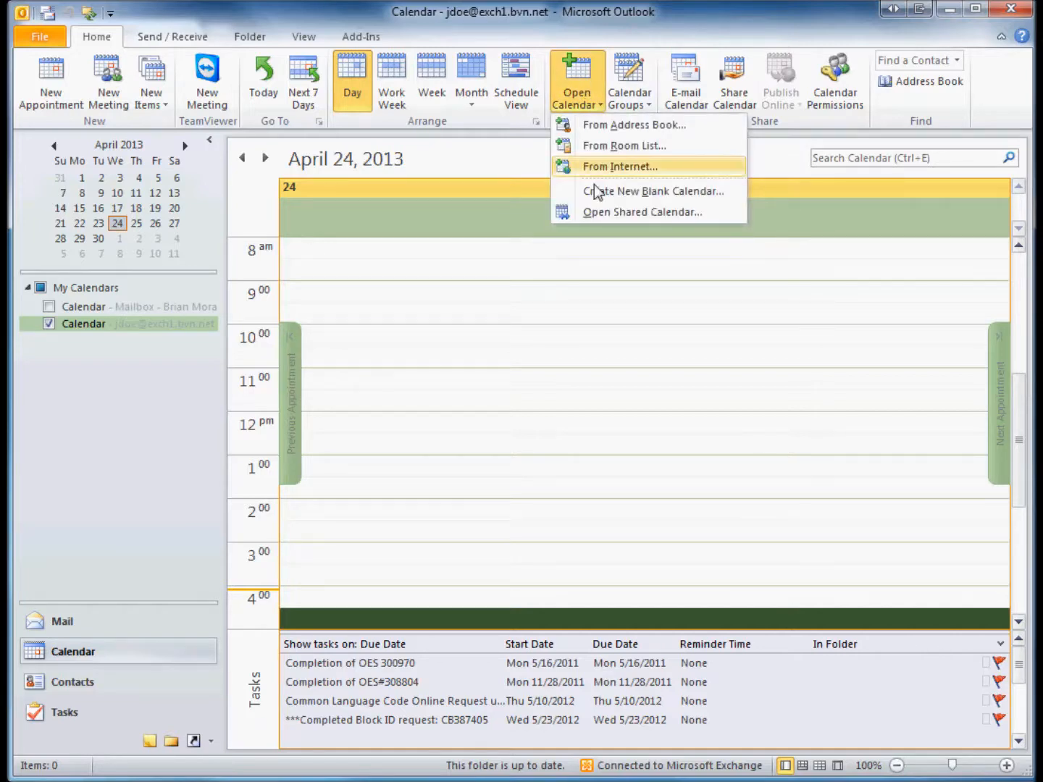
click(612, 213)
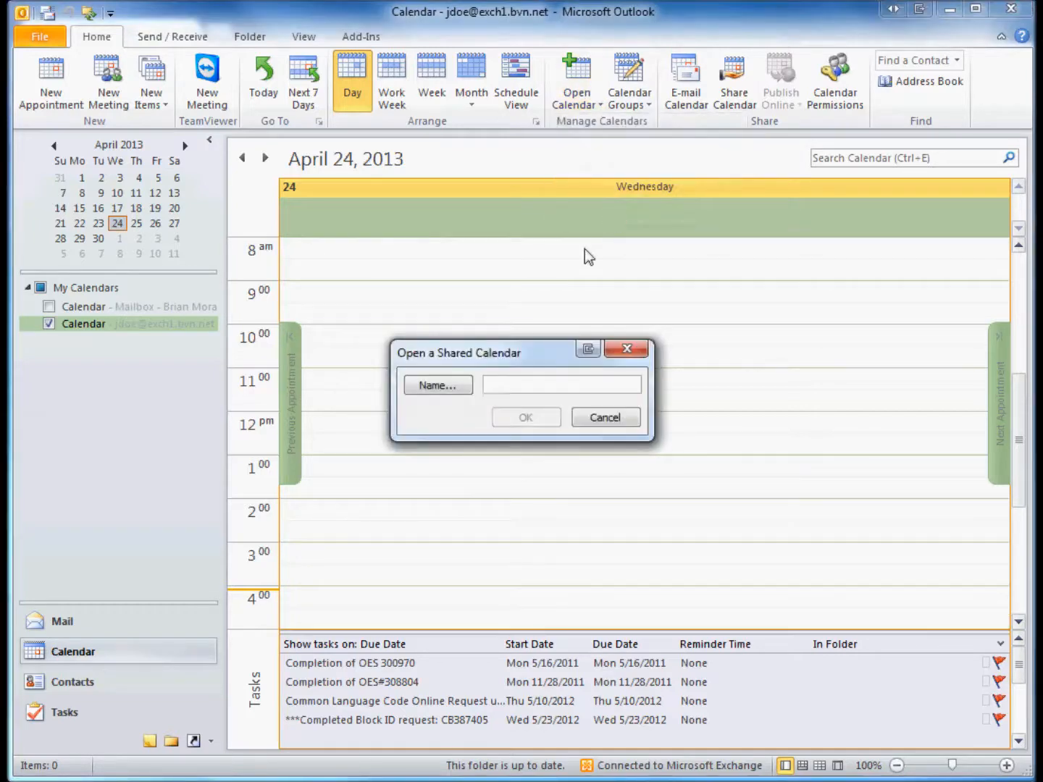
click(442, 388)
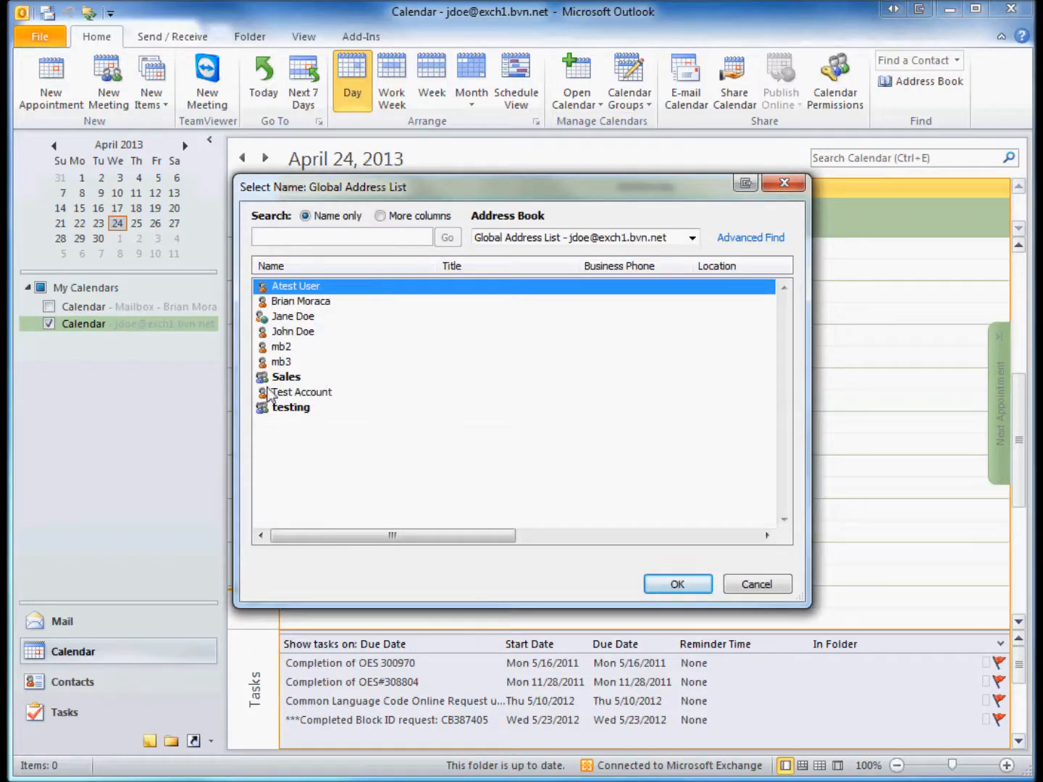
click(282, 350)
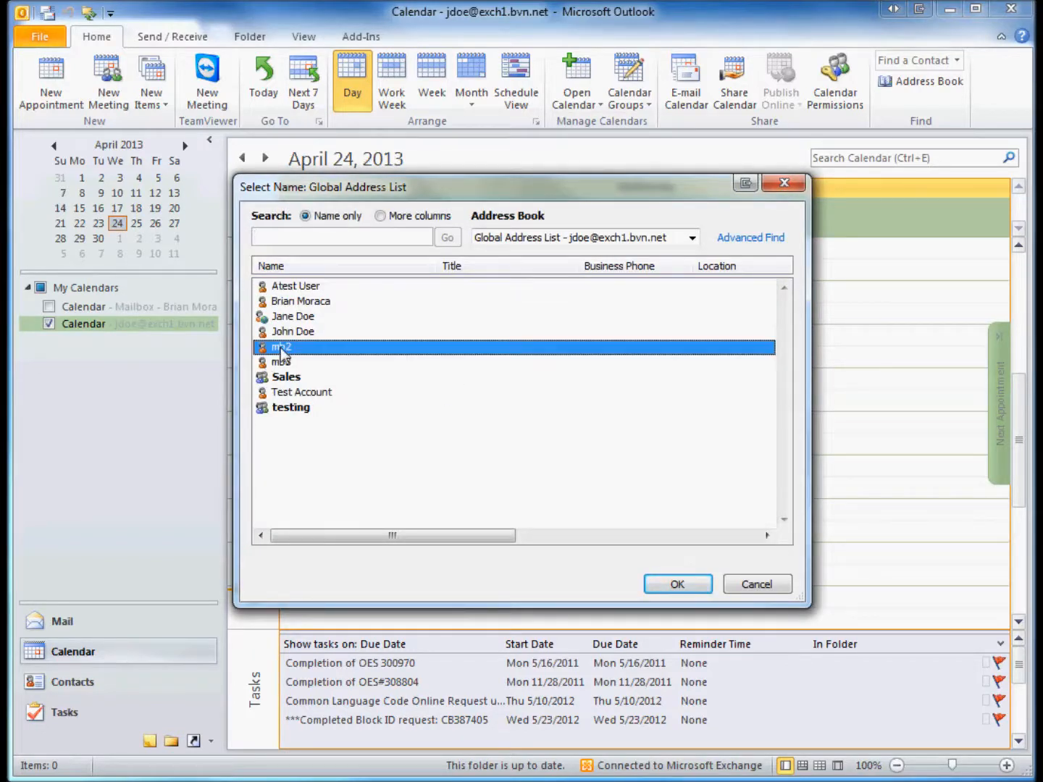
click(677, 585)
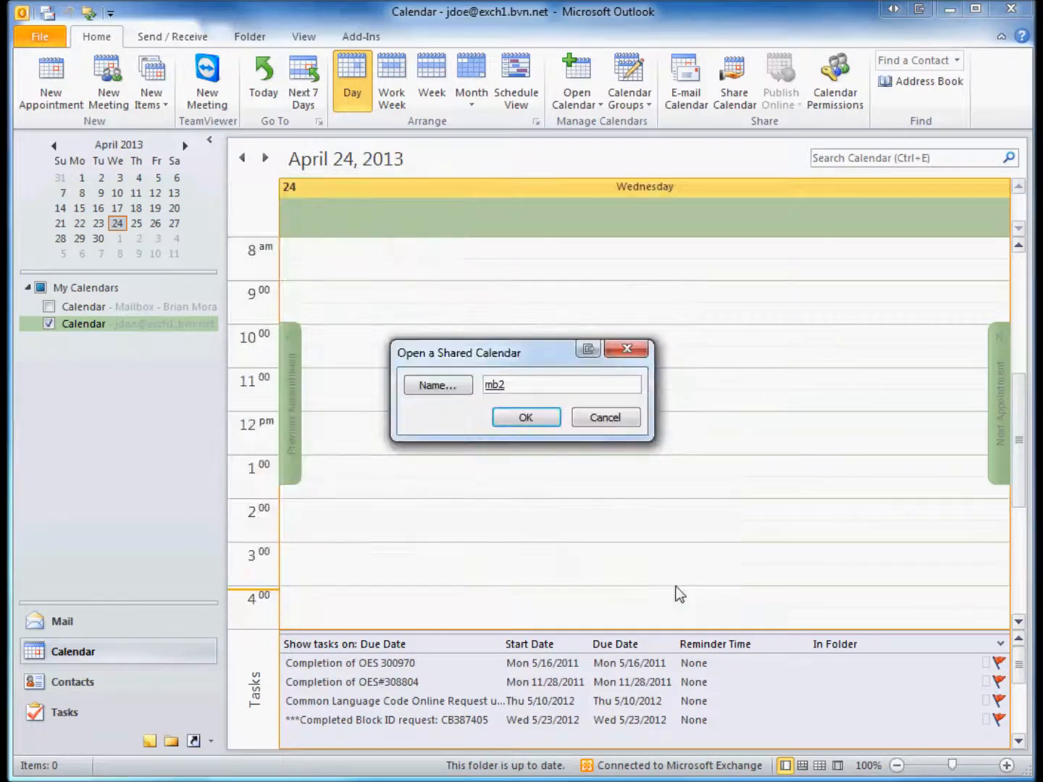
click(527, 419)
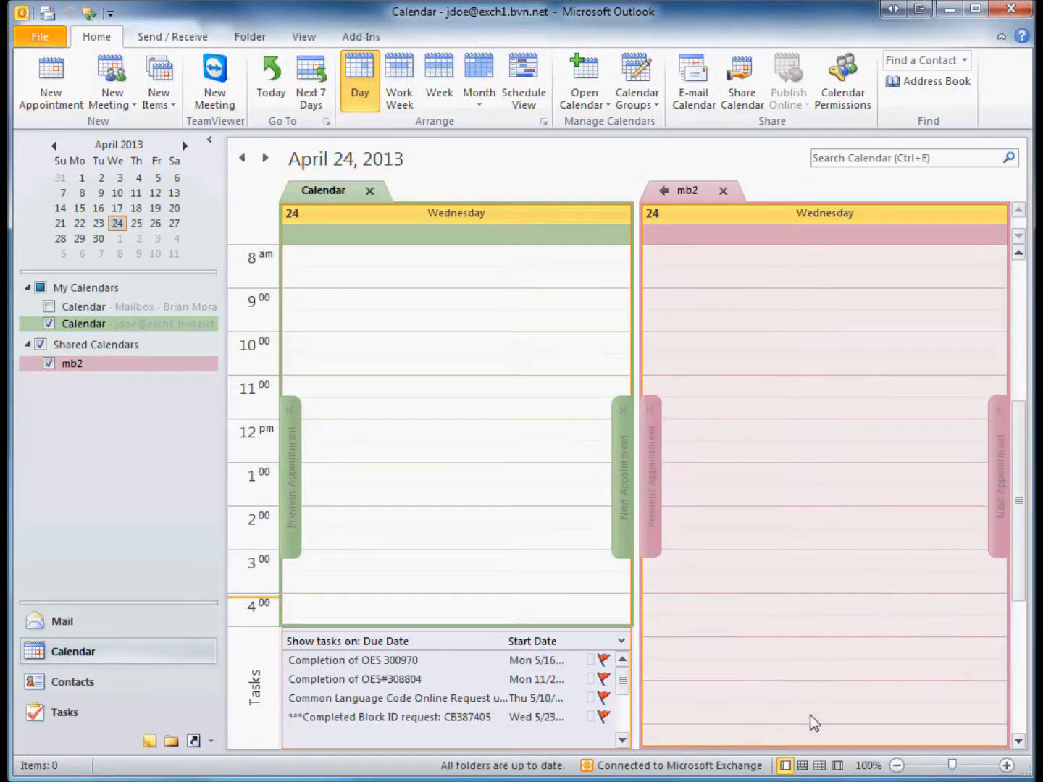
Check time-slot options in mb2's calendar, select your 8:00 slot, then close mb2's calendar
right_click(809, 397)
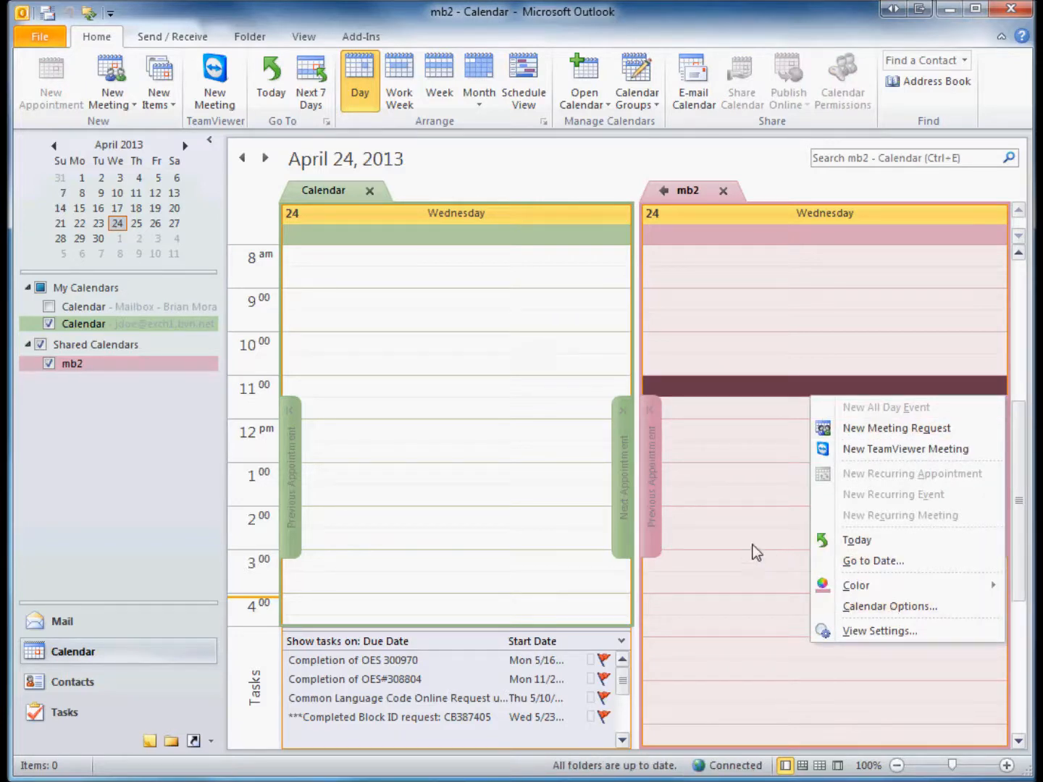
click(752, 334)
right_click(748, 299)
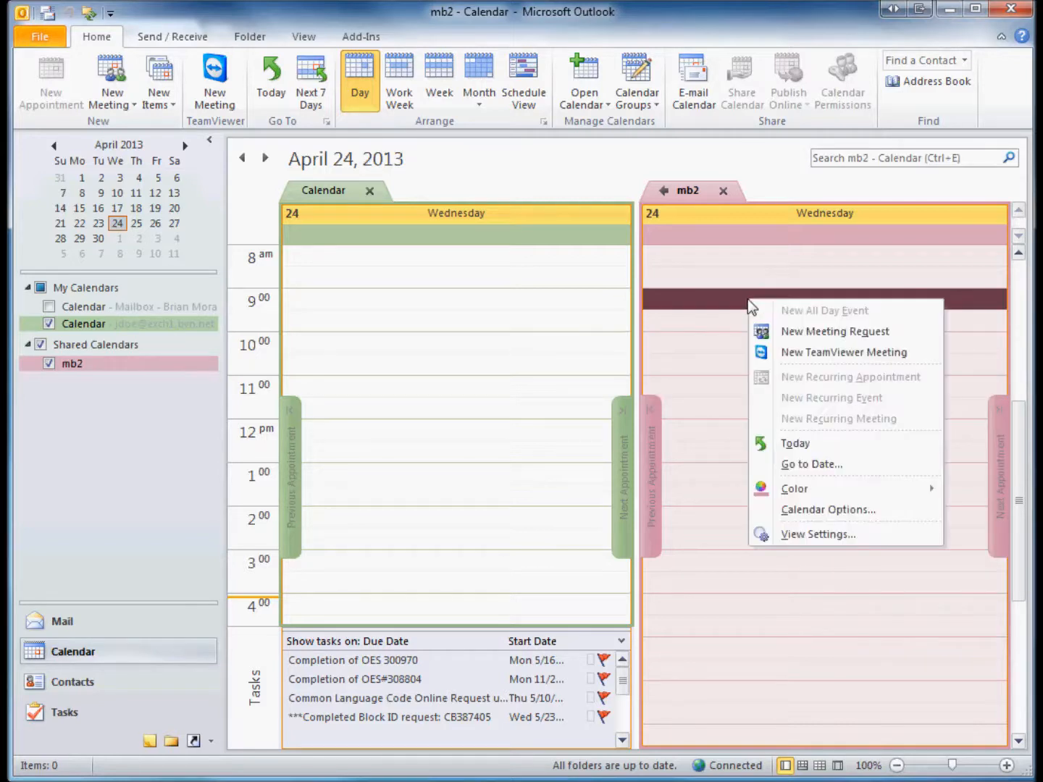
click(772, 625)
click(511, 322)
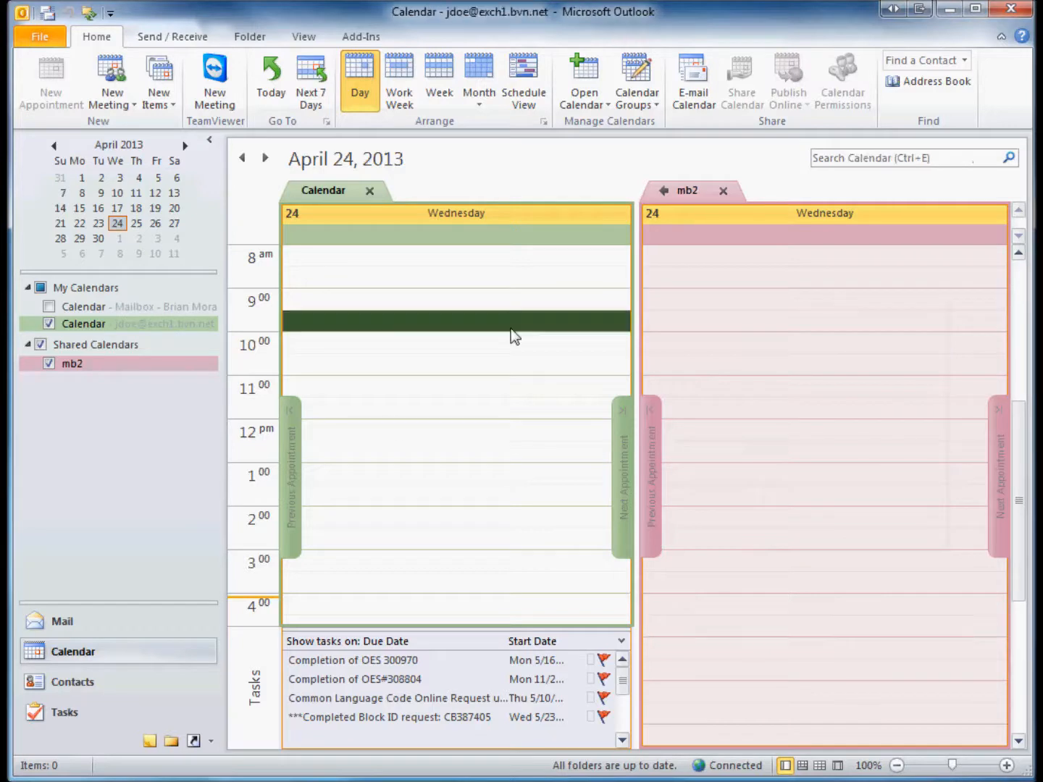
click(487, 255)
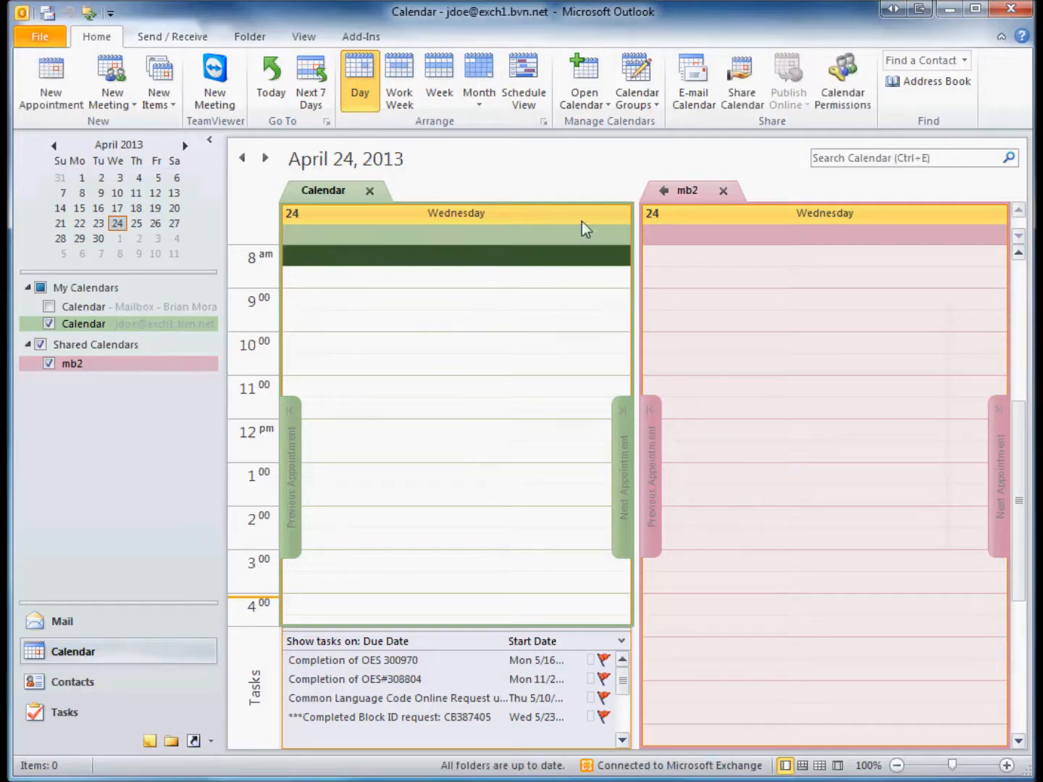
click(725, 191)
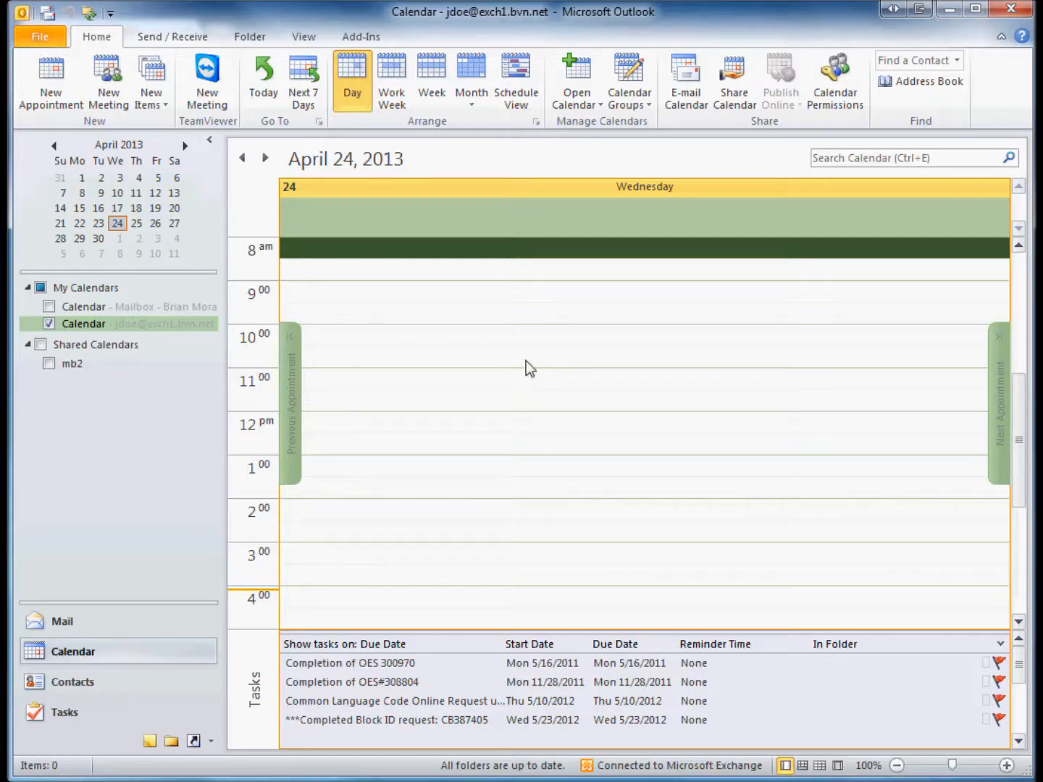
Open Calendar Permissions for your own calendar from its Share menu
right_click(84, 326)
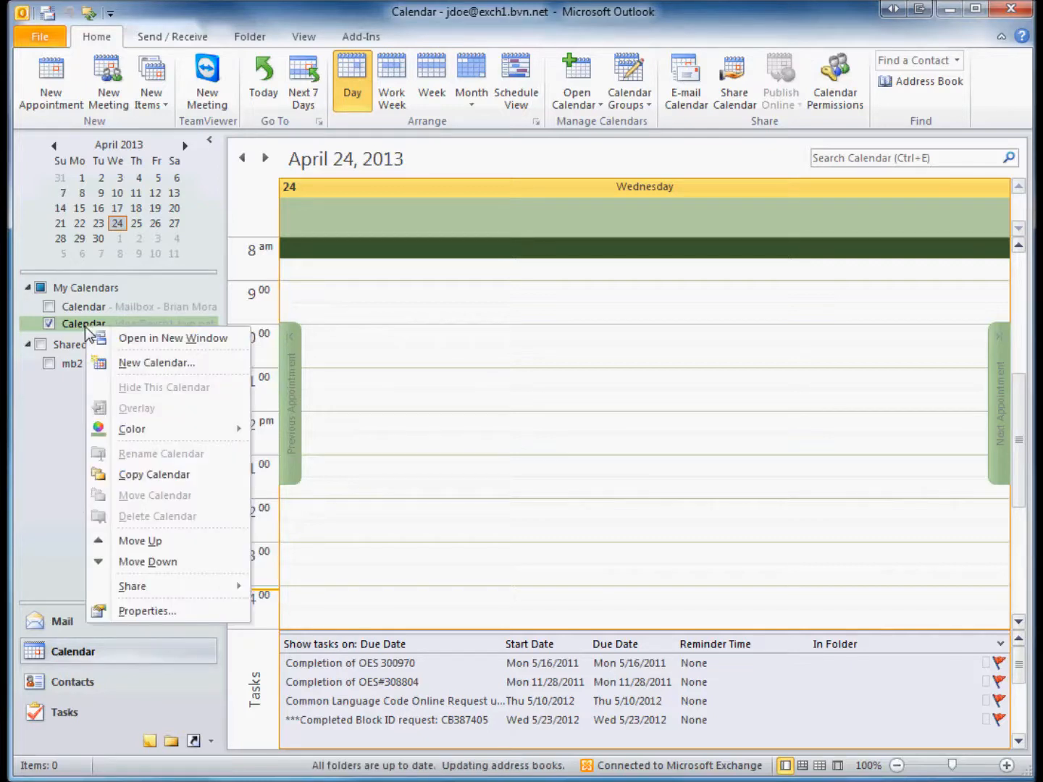
mouse_move(192, 587)
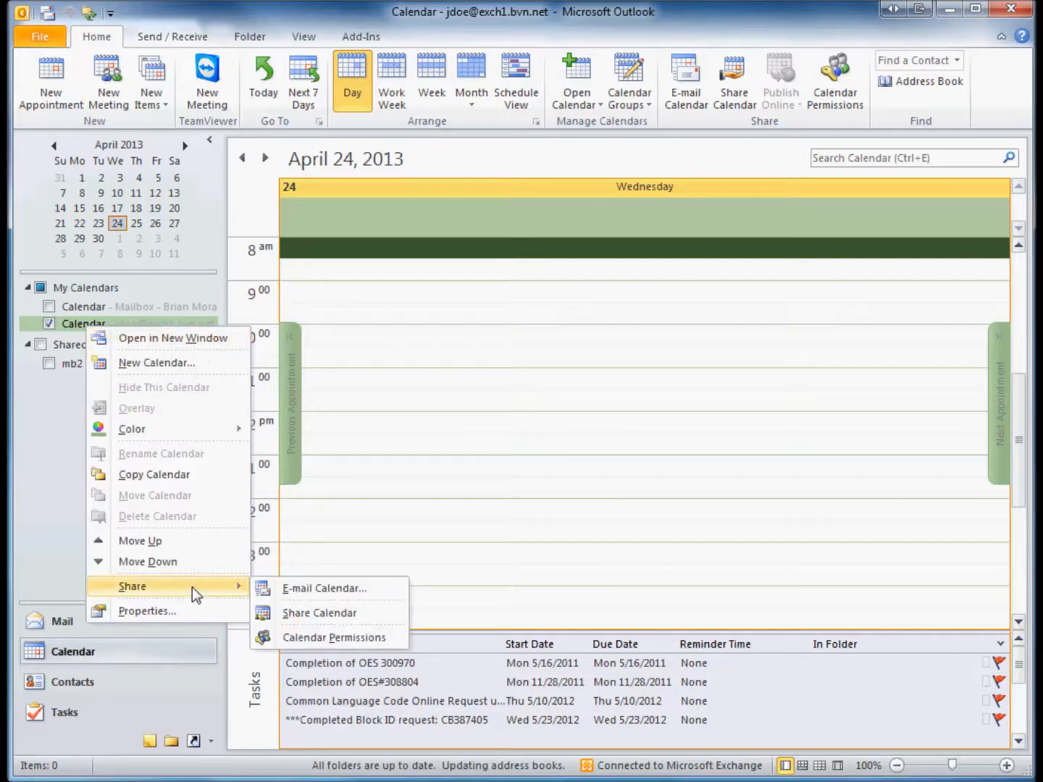
click(329, 643)
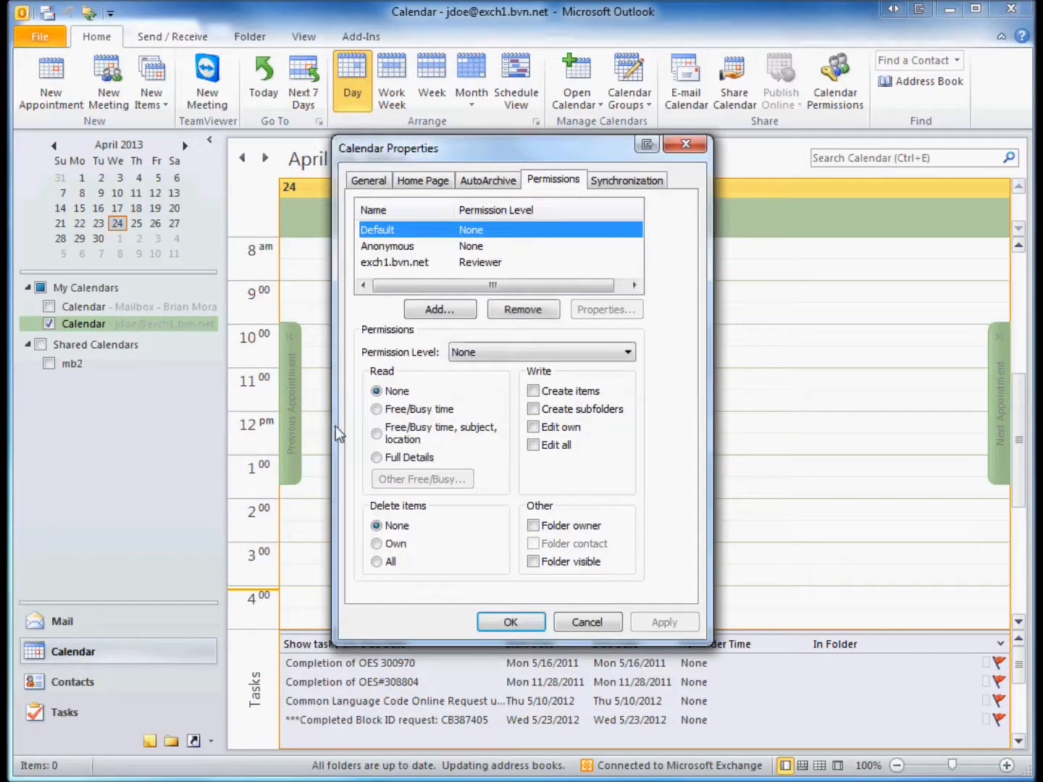
click(476, 245)
click(480, 231)
click(484, 265)
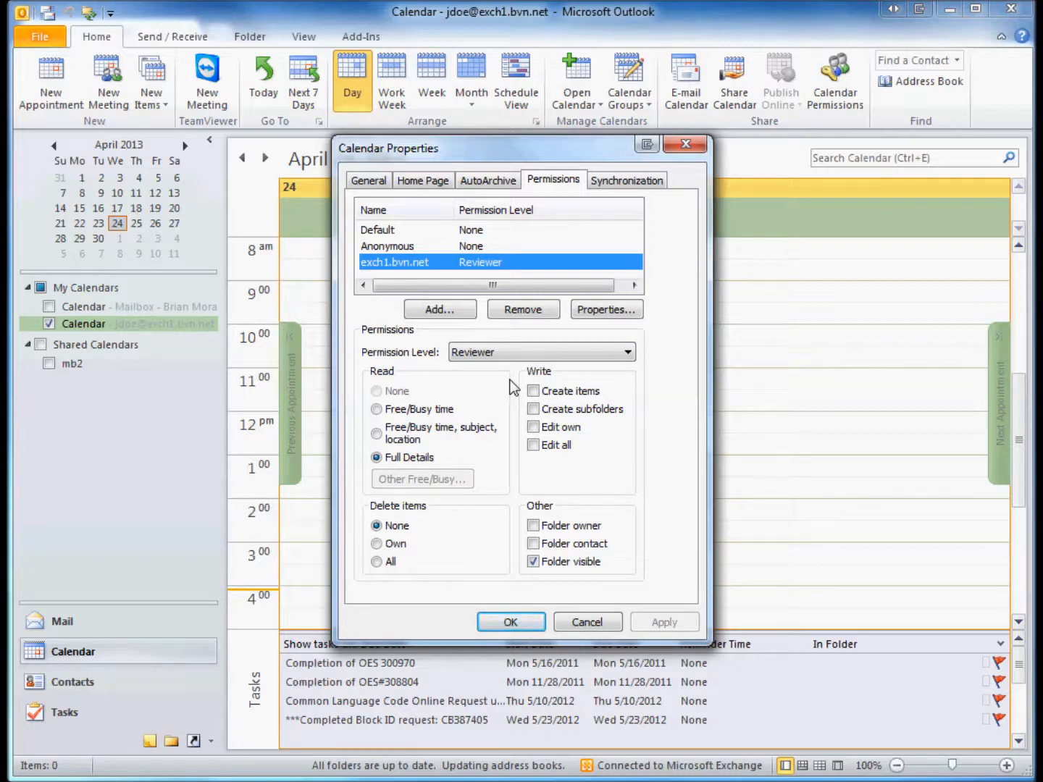
Add mb2 from the address list to the calendar's permissions
click(438, 312)
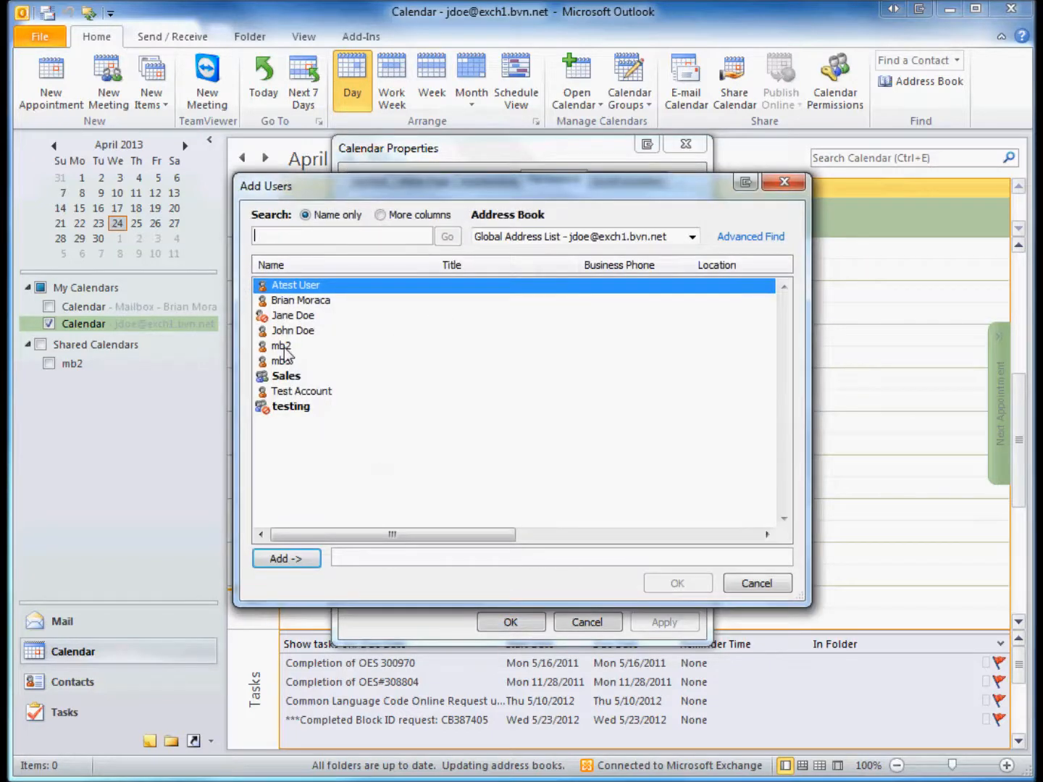
click(283, 346)
click(290, 559)
click(677, 583)
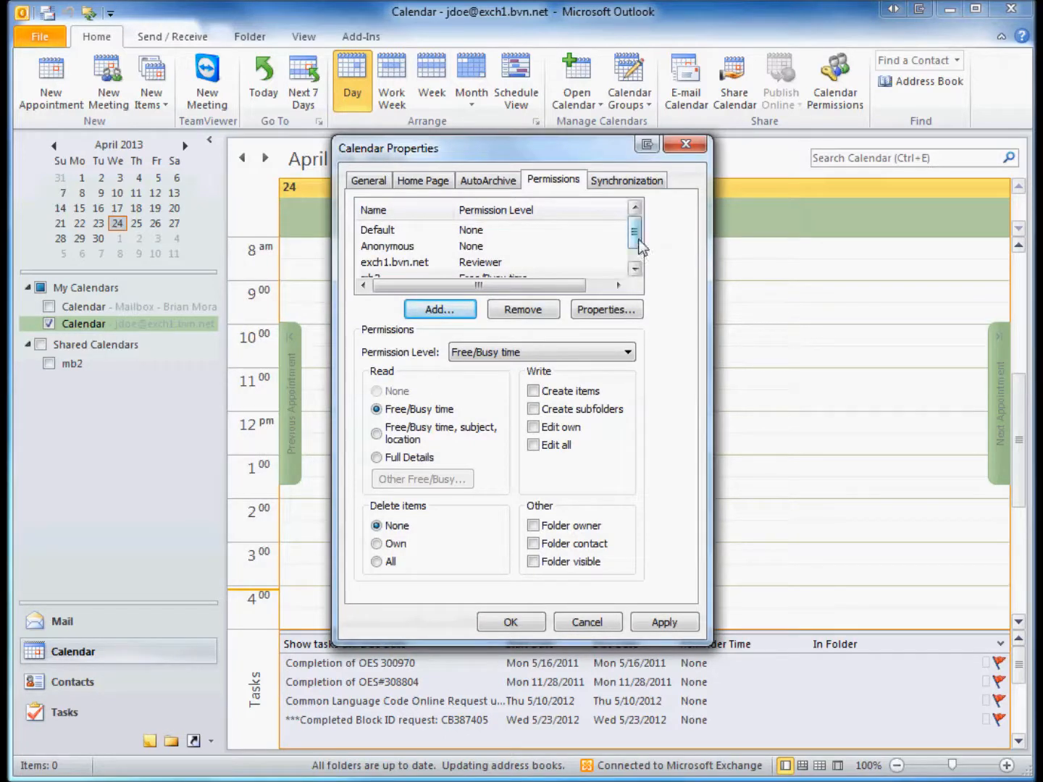
scroll(640, 246, down, 1)
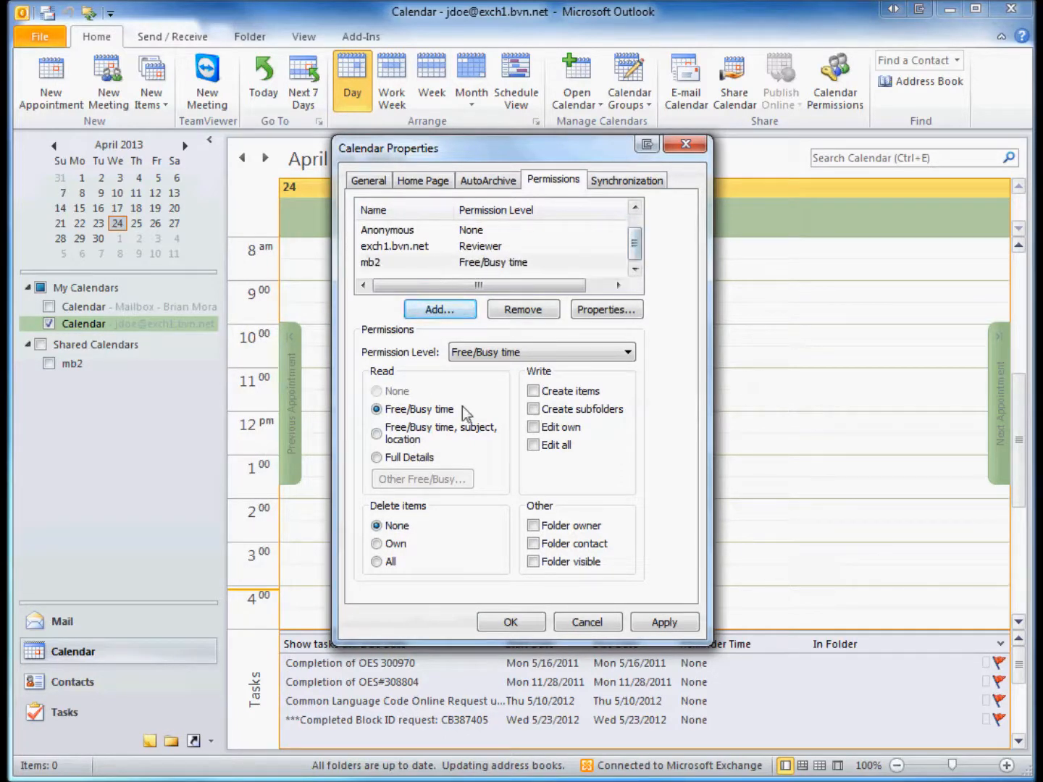
Set mb2's permission level to Owner, apply it, and save the properties
click(570, 349)
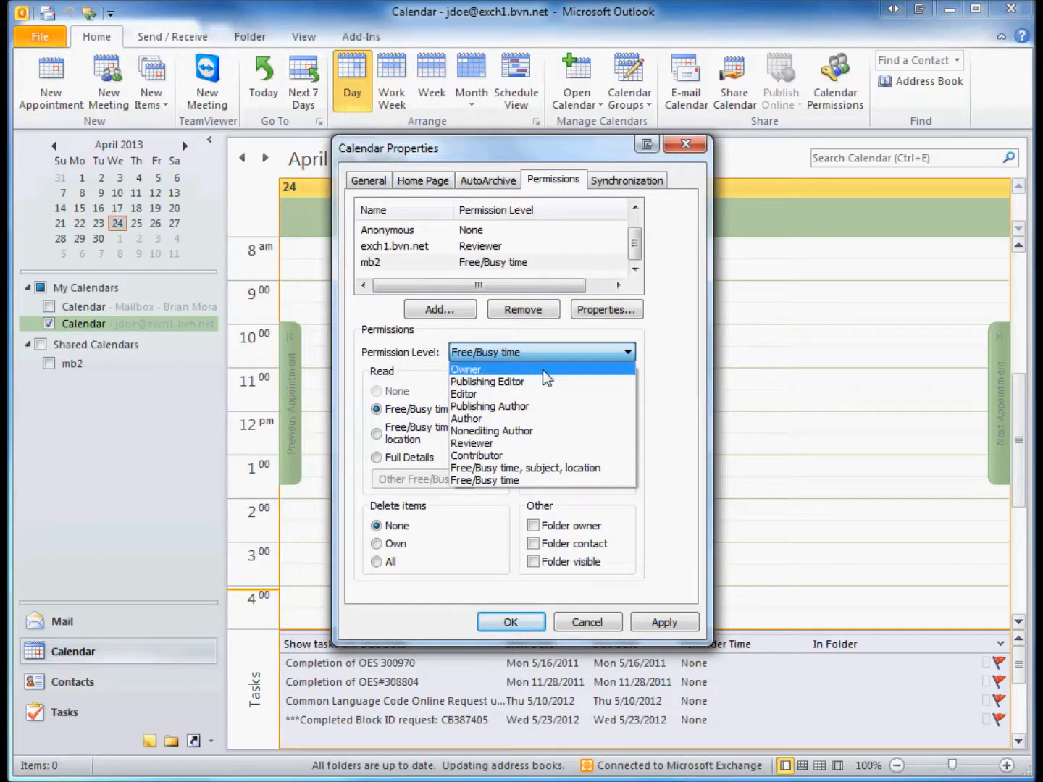
click(542, 370)
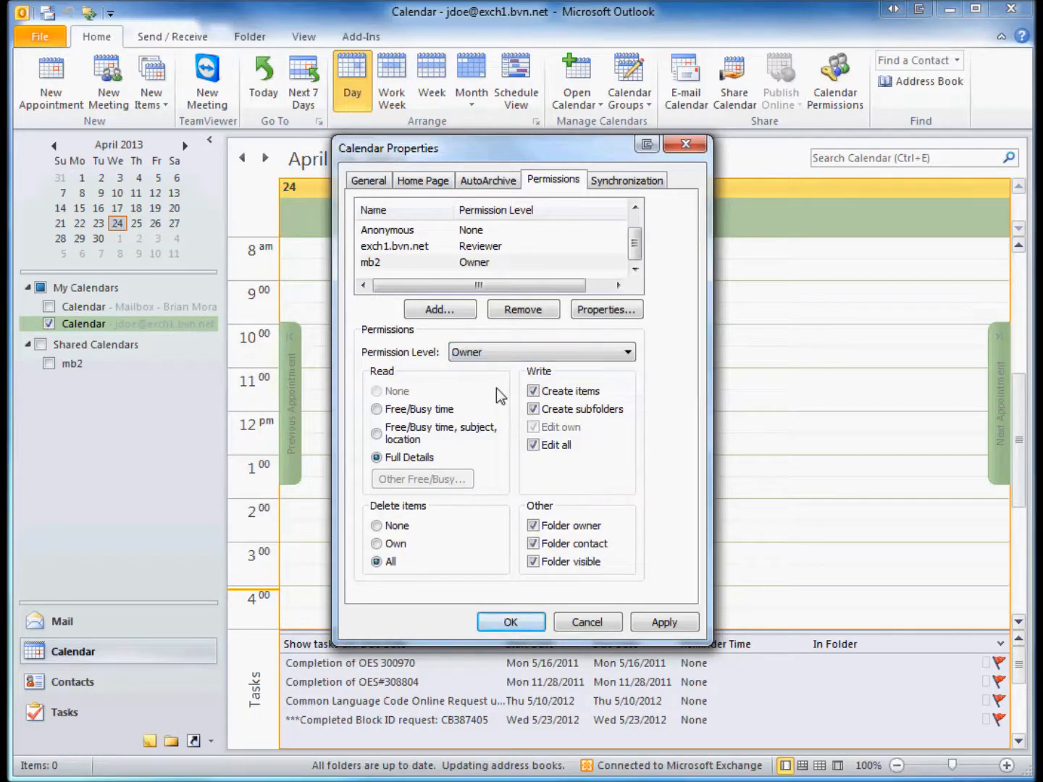
click(664, 623)
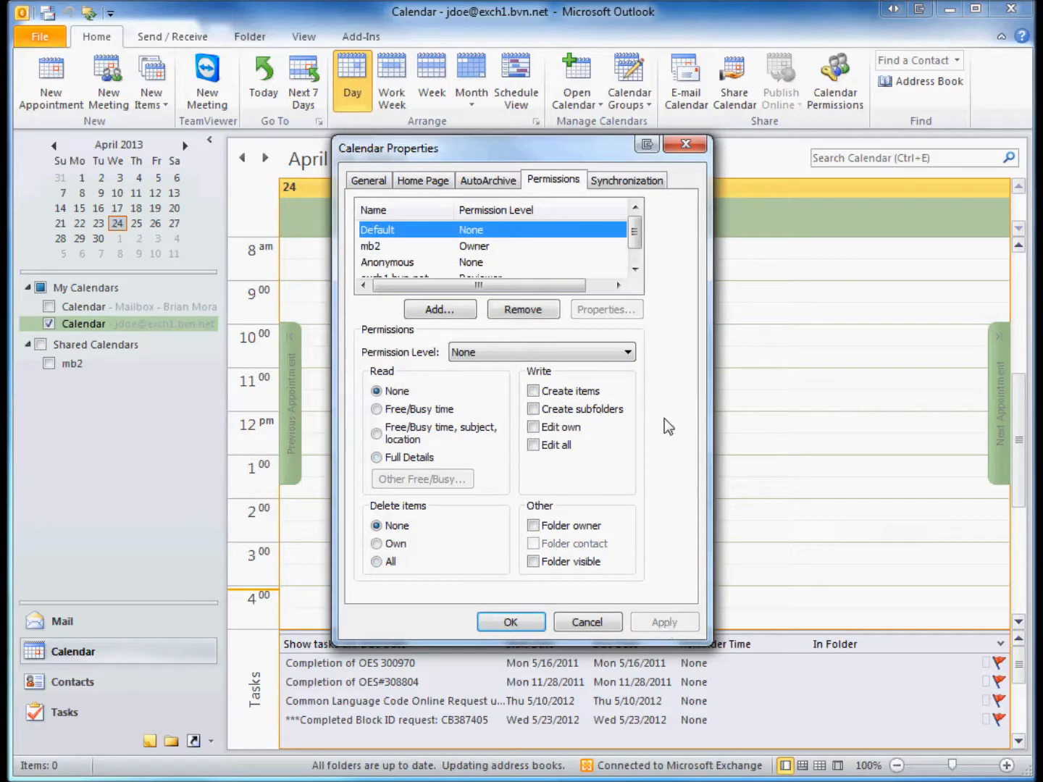
click(487, 250)
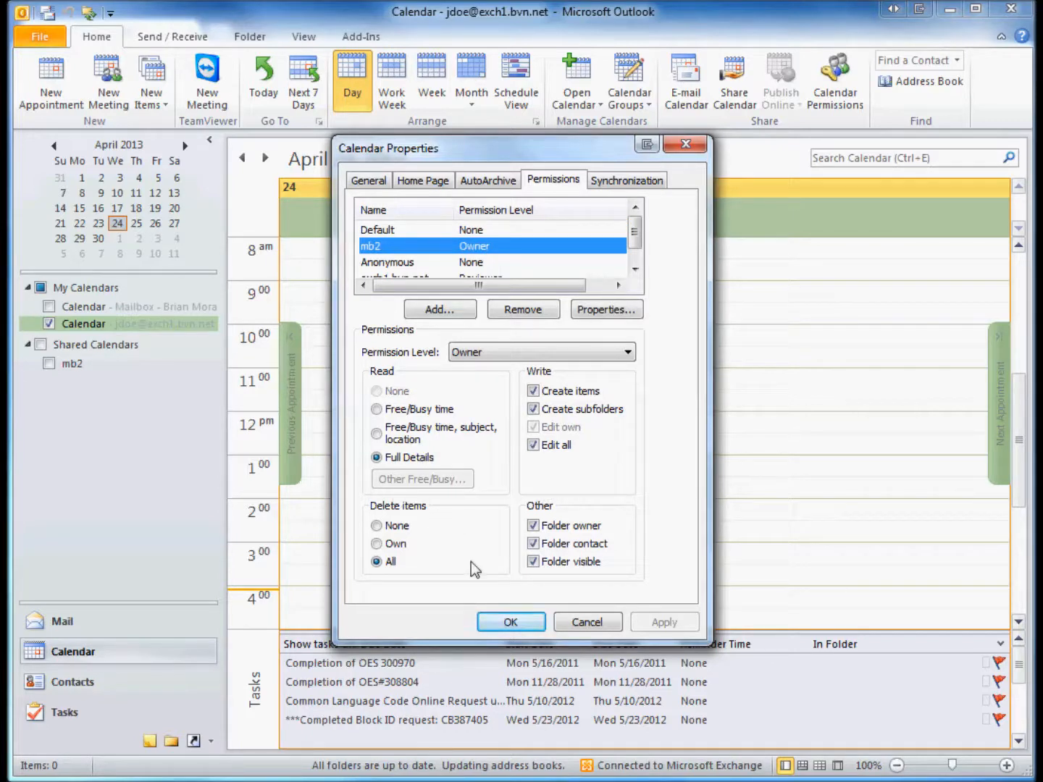
click(521, 623)
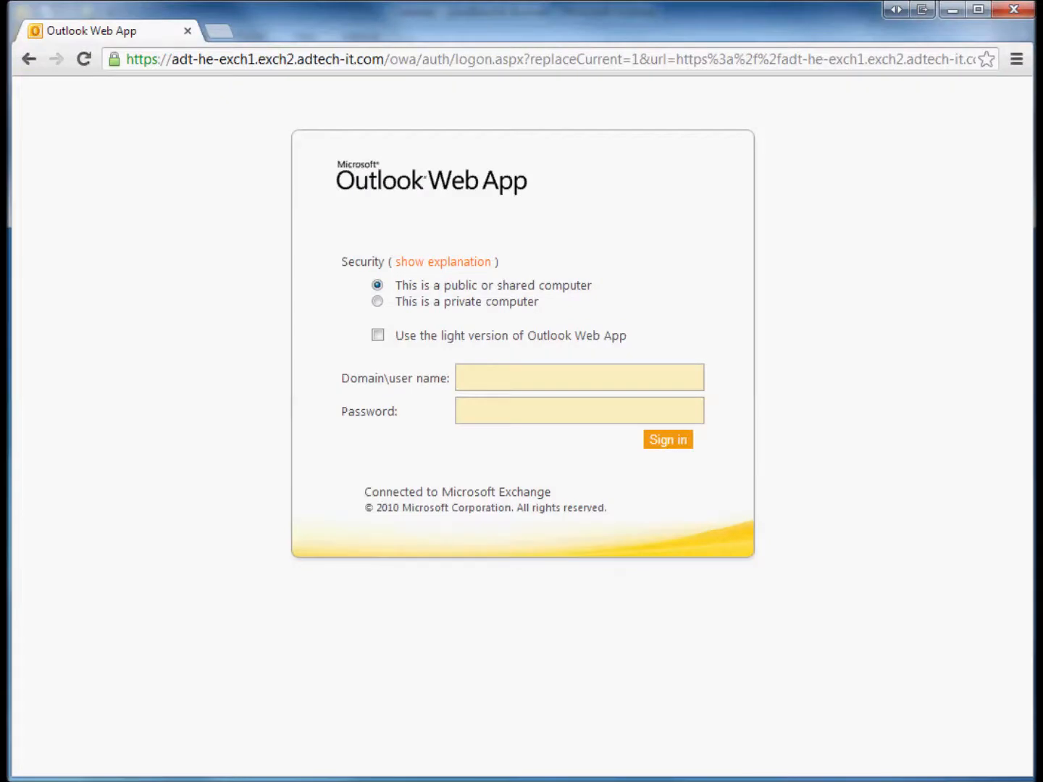
Sign in to Outlook Web App with mb2's e-mail address and password, then show its calendar
click(536, 373)
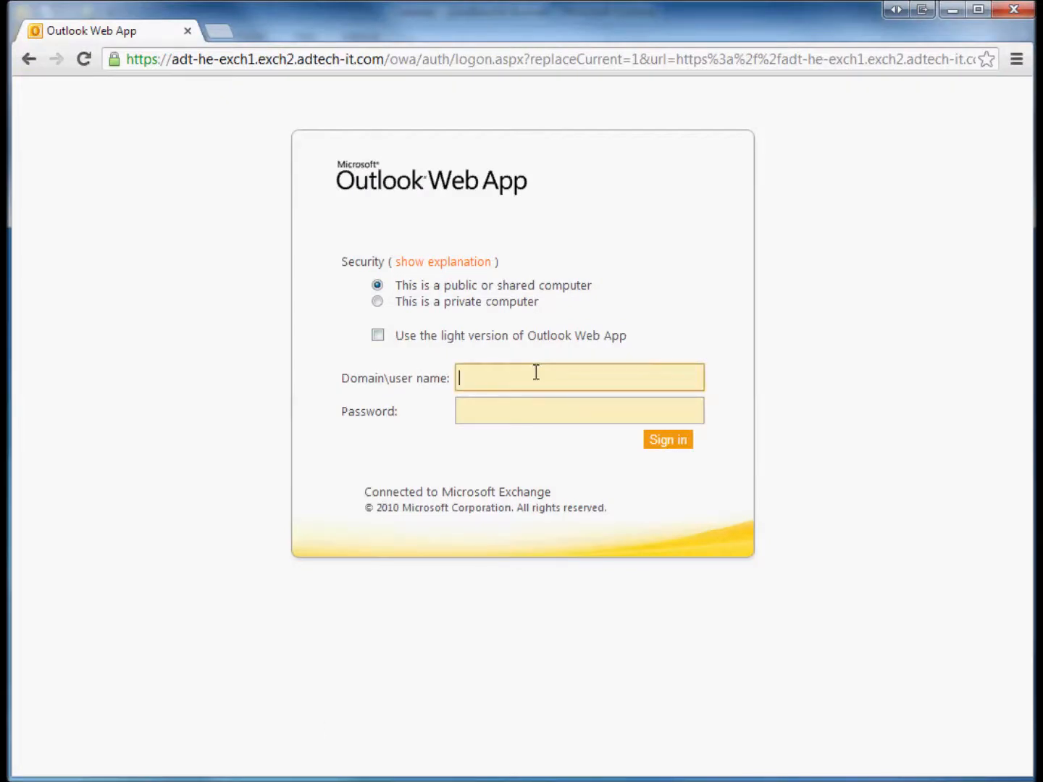
key(Tab)
text(********)
key(Return)
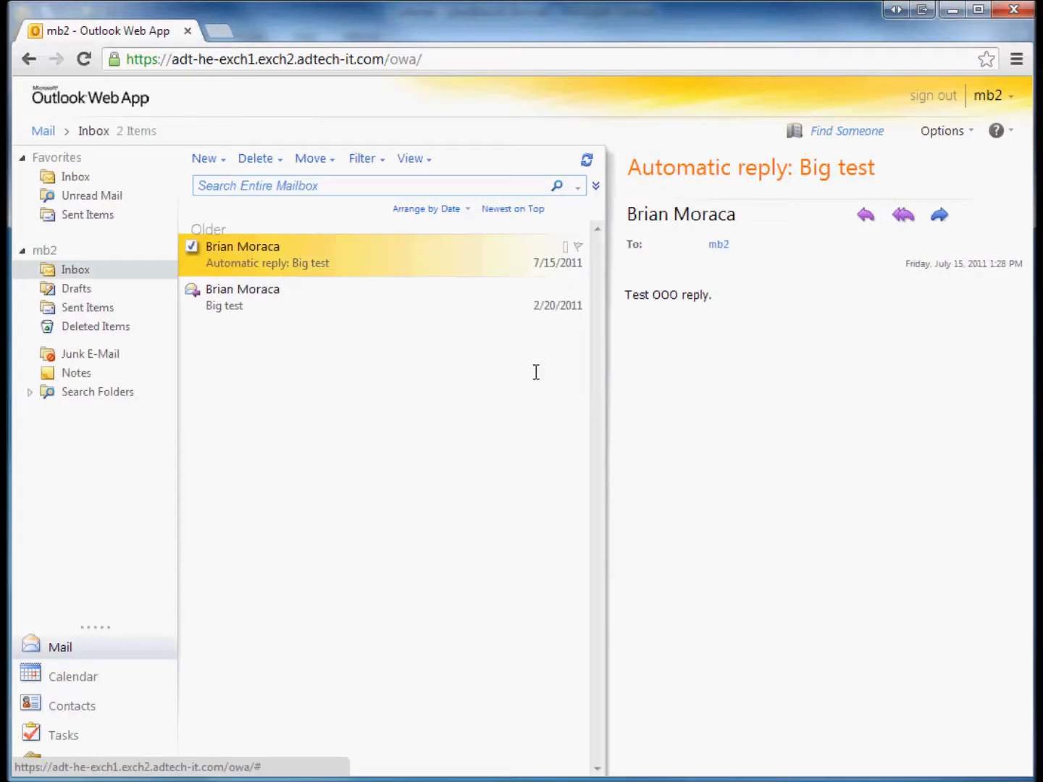
click(82, 679)
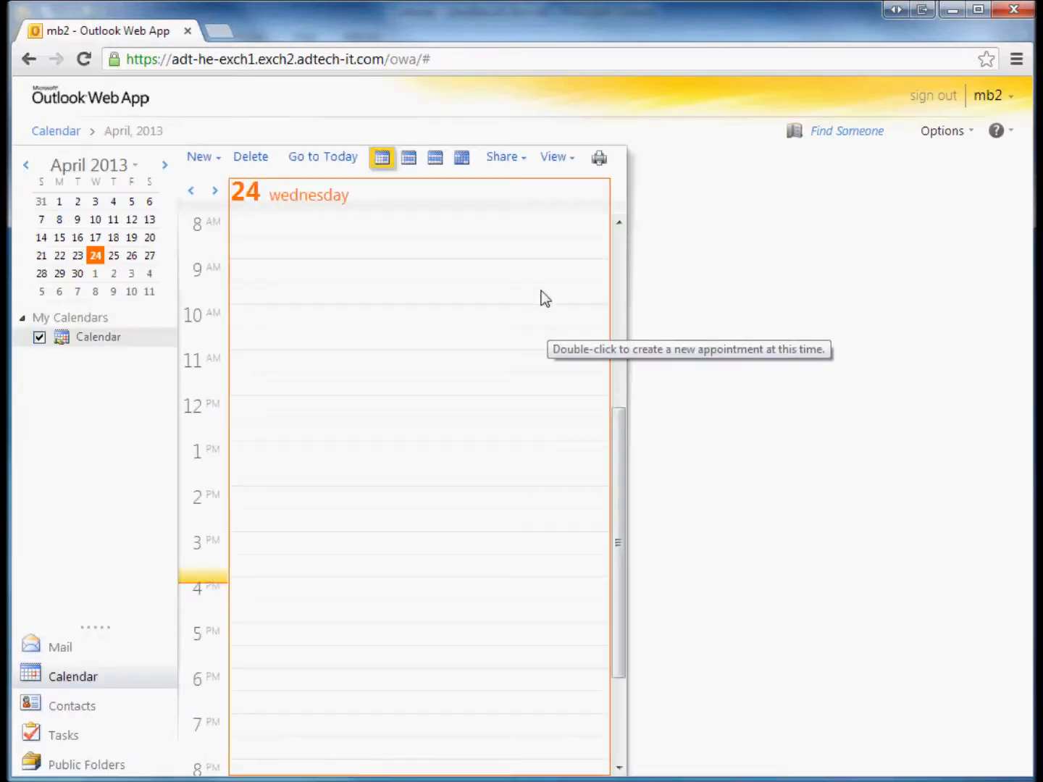
click(528, 161)
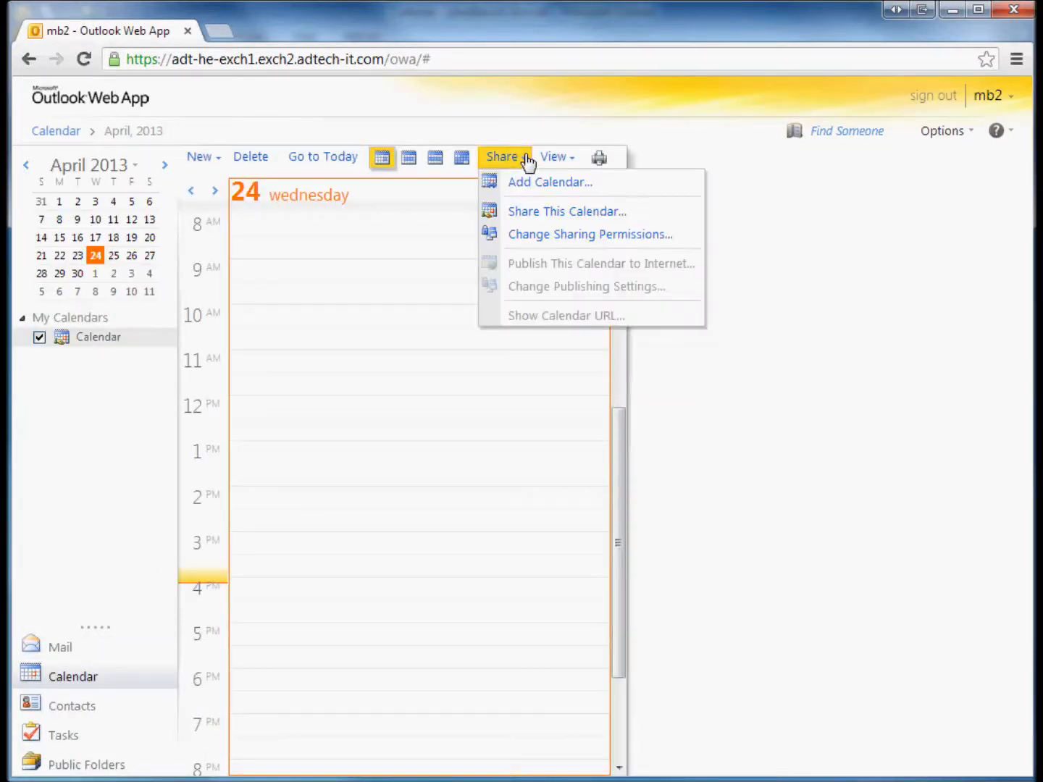
Add the colleague's calendar from the Address Book via Add Calendar and make it active
click(561, 191)
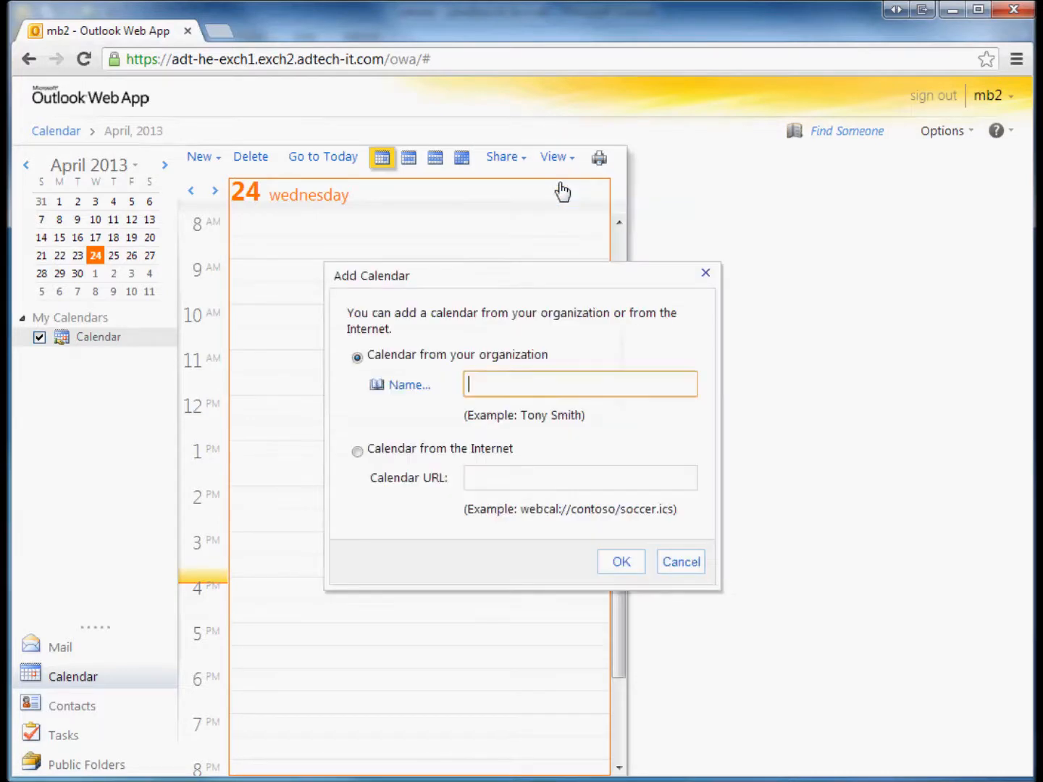
click(404, 388)
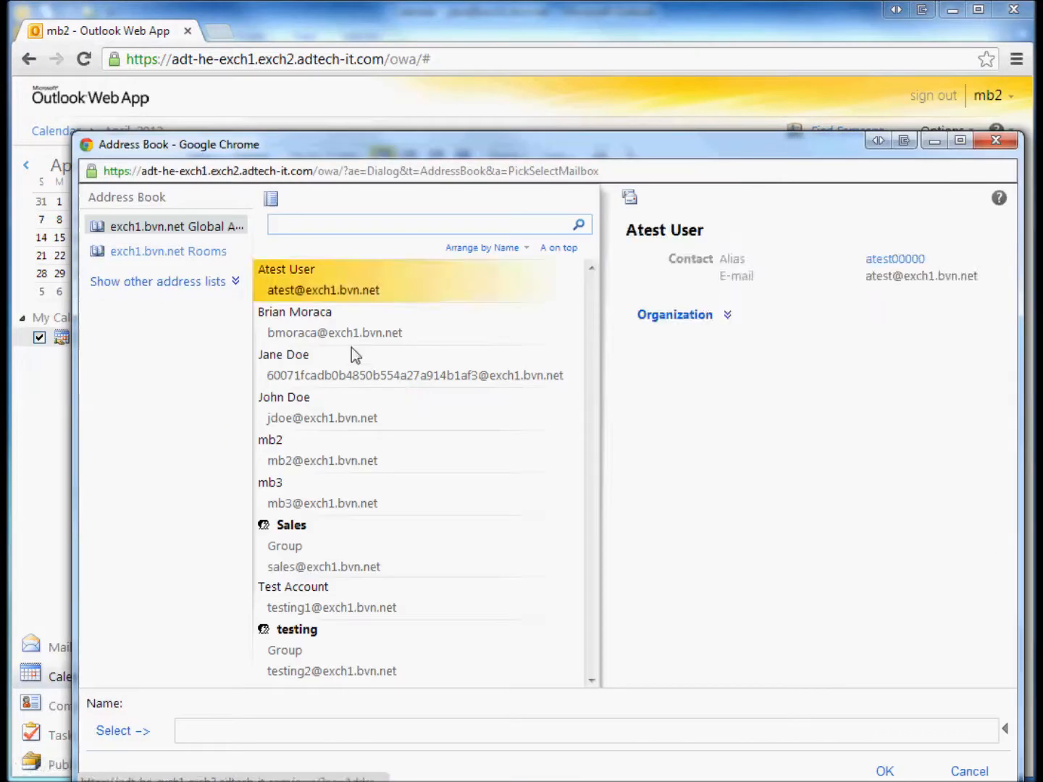
click(316, 414)
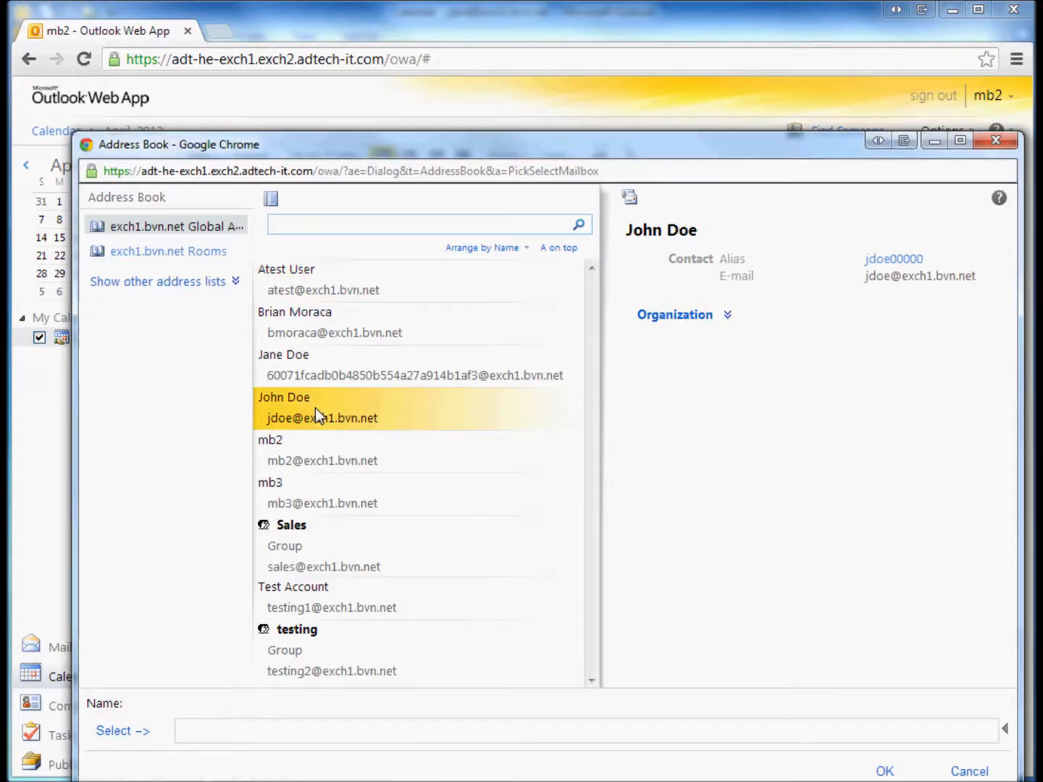
click(118, 733)
click(883, 771)
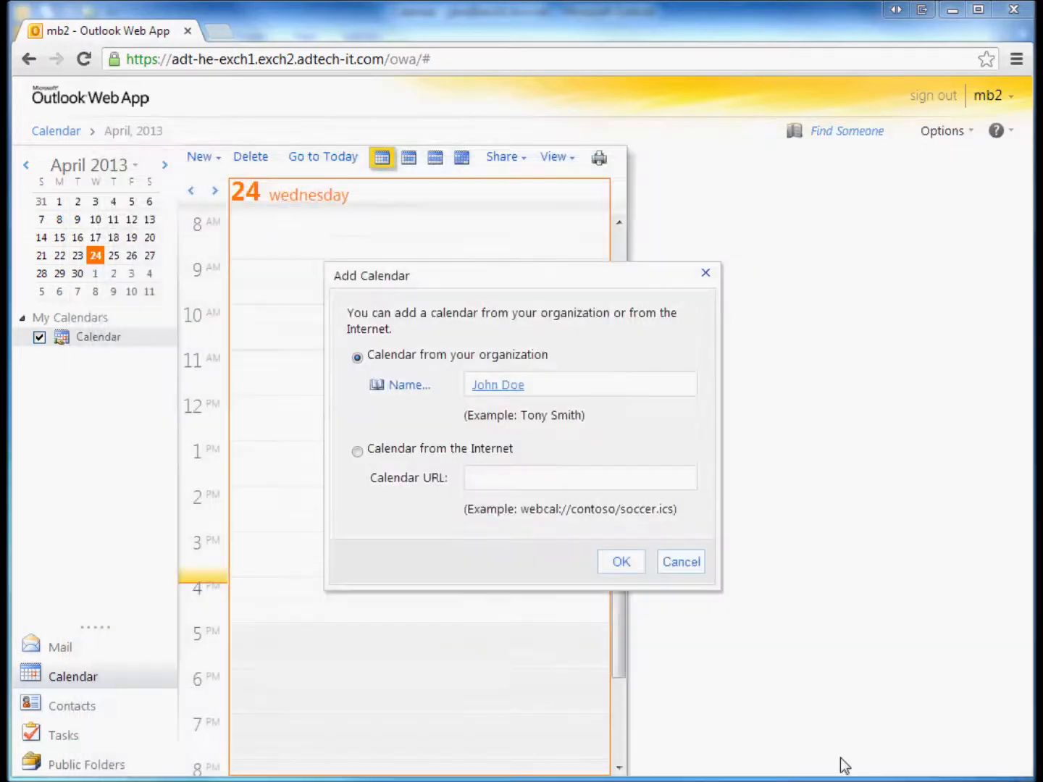
click(621, 563)
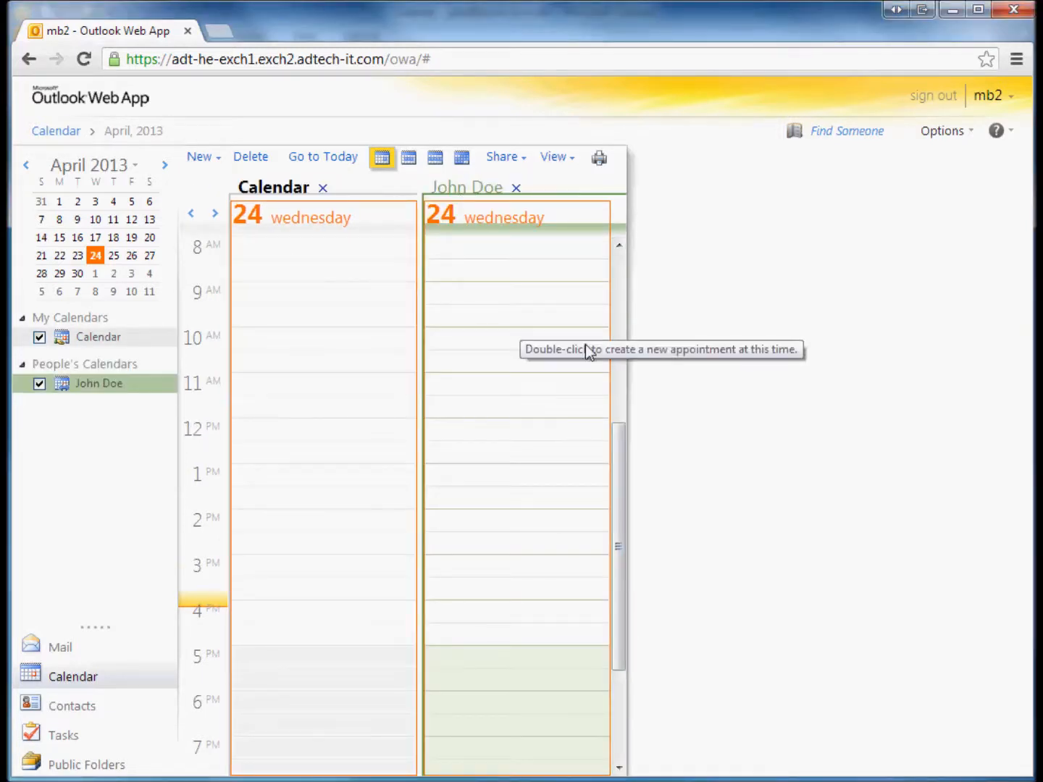
click(539, 260)
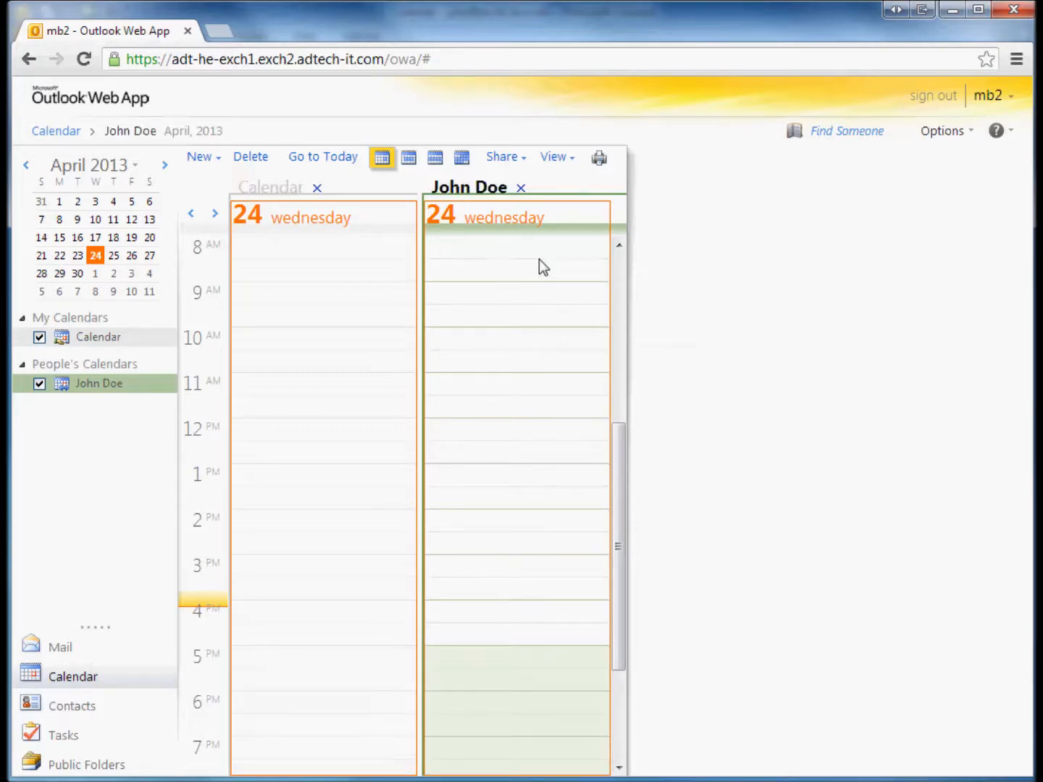
Create a notified 4:30–5:30 PM 'Test Appointment' with body 'Testing.' and save it
click(210, 159)
drag(266, 2, 447, 90)
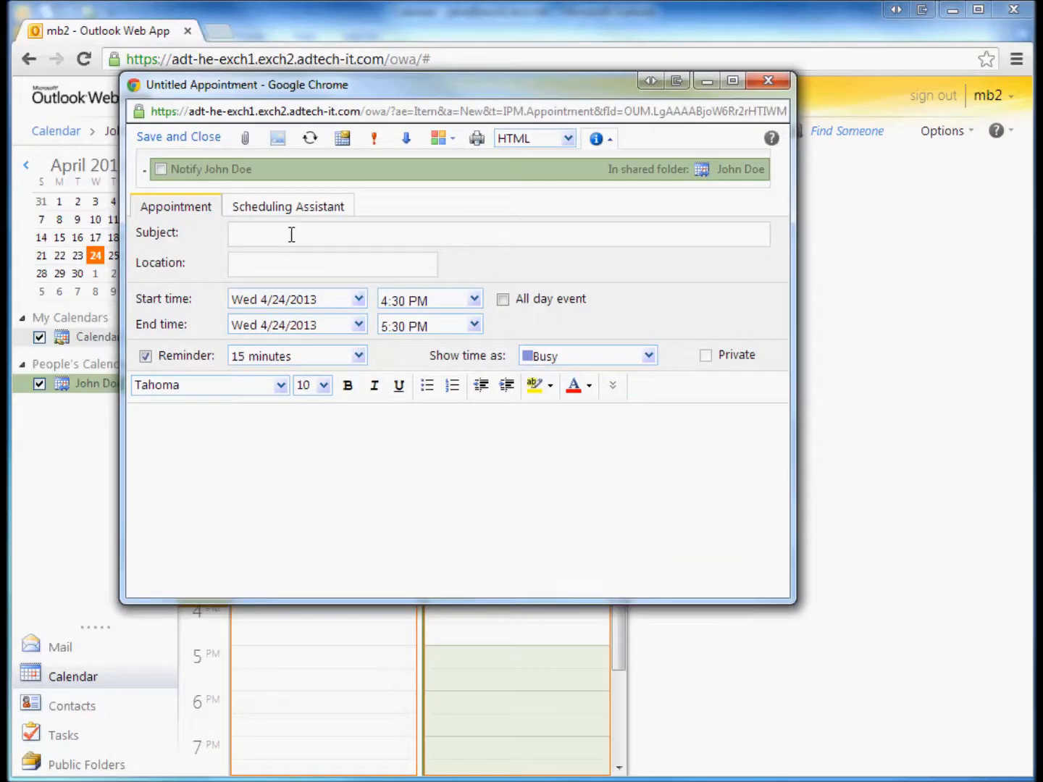
click(160, 170)
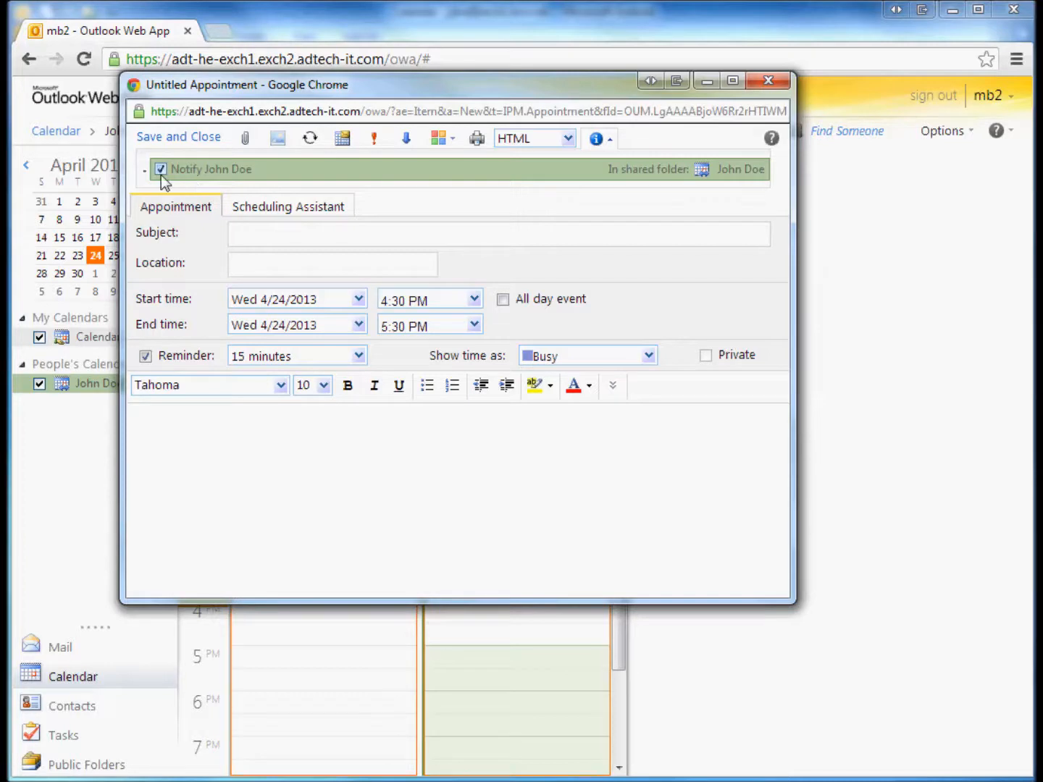
click(319, 238)
text(Here)
key(BackSpace)
key(BackSpace)
key(BackSpace)
key(BackSpace)
text(Test Appointment)
click(308, 527)
text(Testing.)
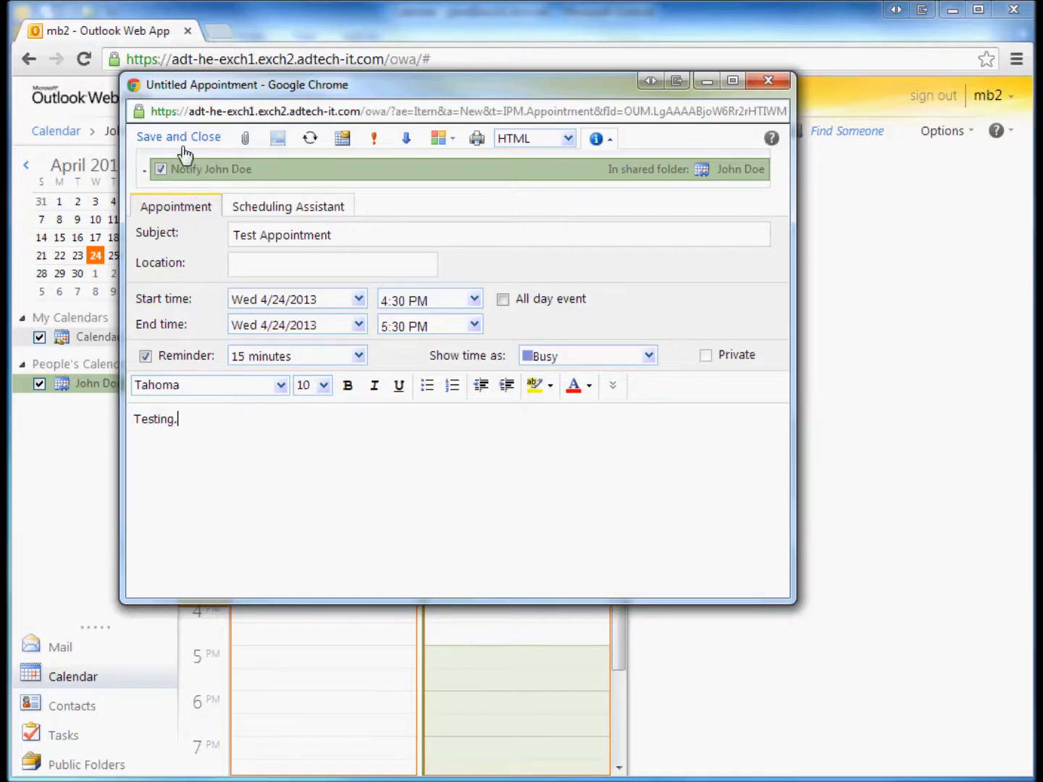
click(184, 144)
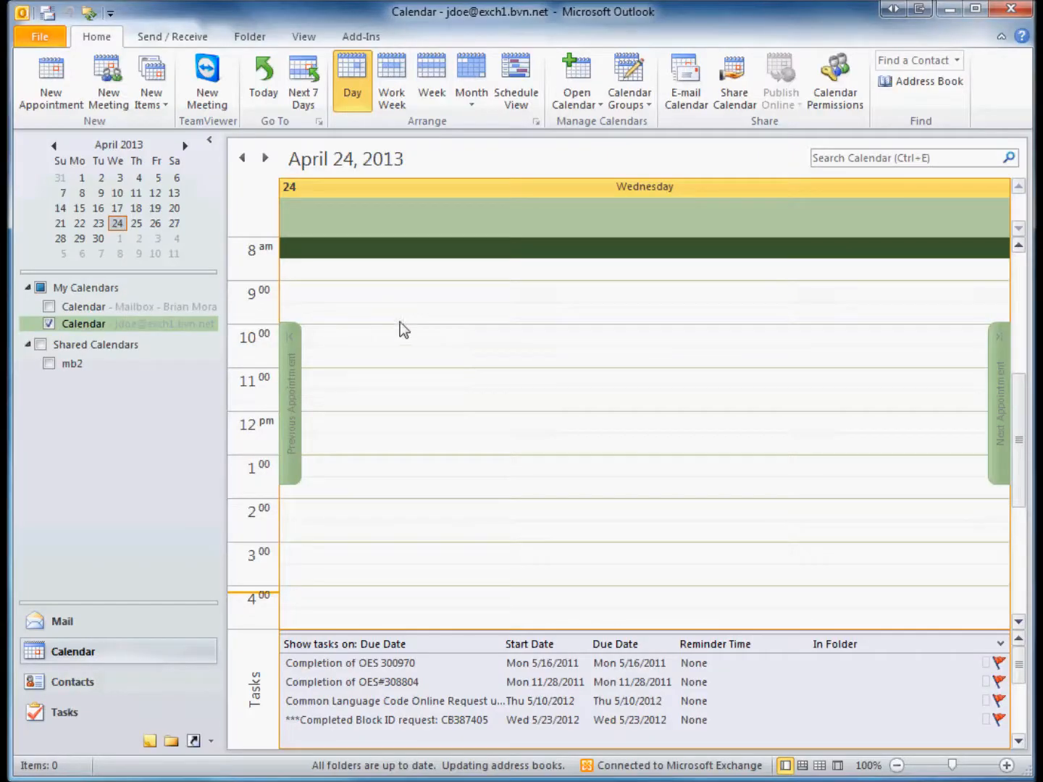
Run Send/Receive All Folders so the new appointment syncs into the day view
click(716, 352)
scroll(719, 366, down, 2)
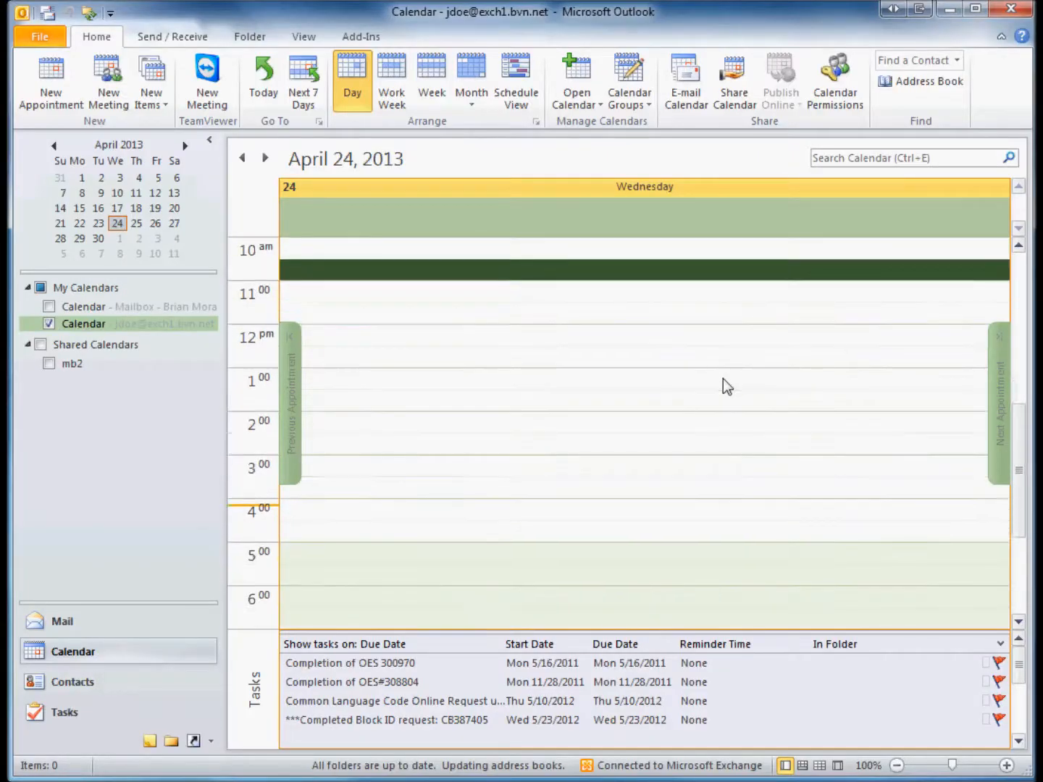
scroll(723, 379, down, 1)
right_click(634, 420)
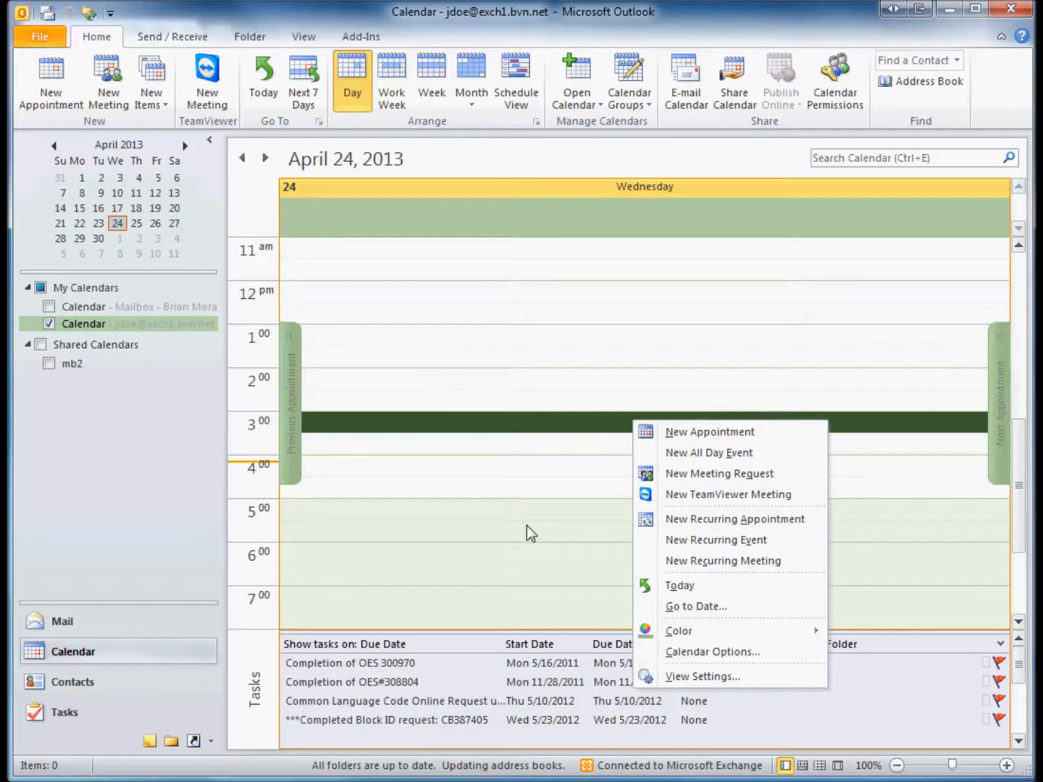
click(607, 381)
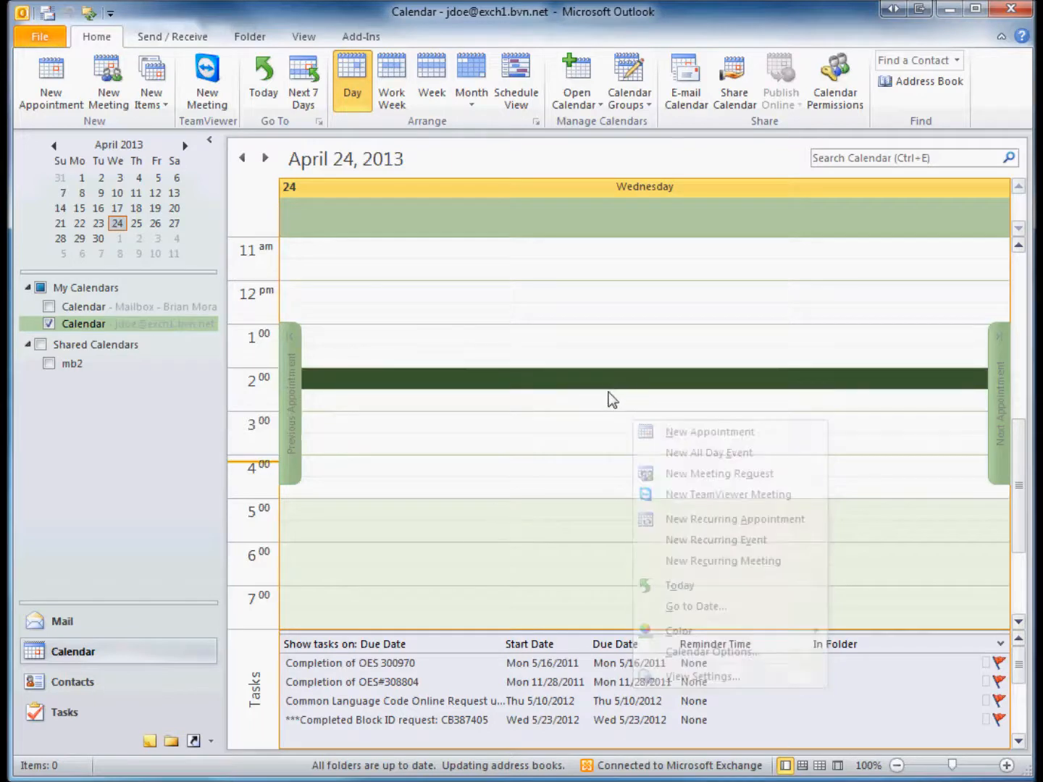
click(51, 14)
Open Test Appointment to verify 4/24/2013, 4:30–5:30 PM and note 'Testing.', then close it
click(433, 507)
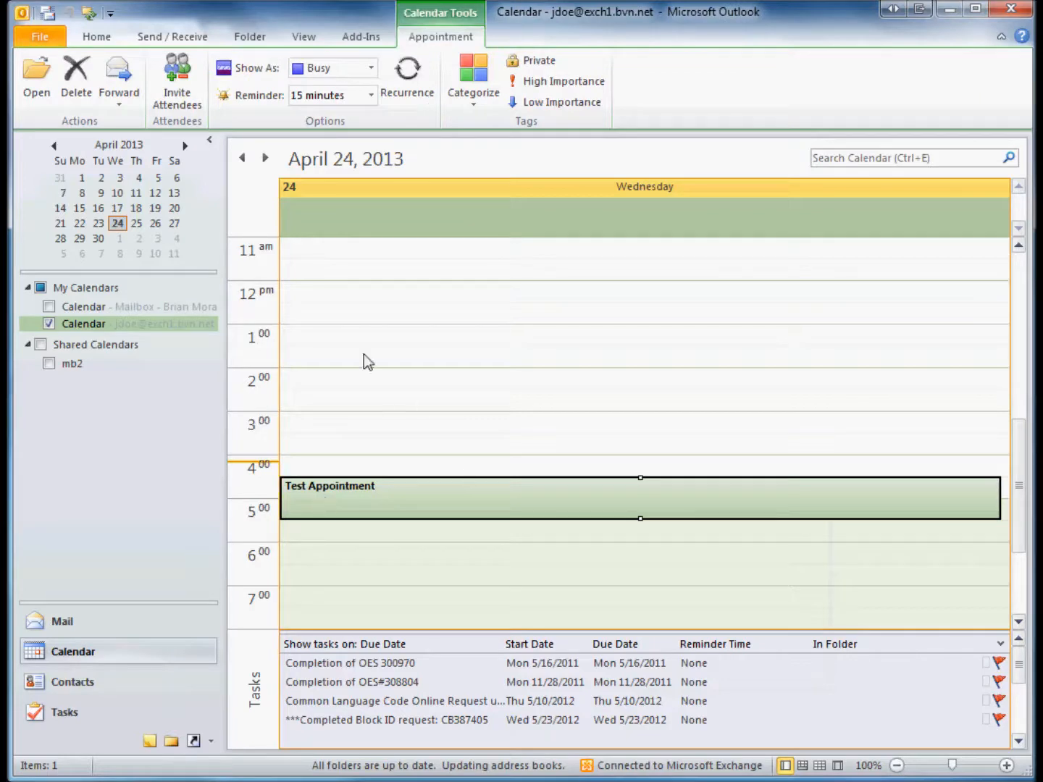
double_click(377, 495)
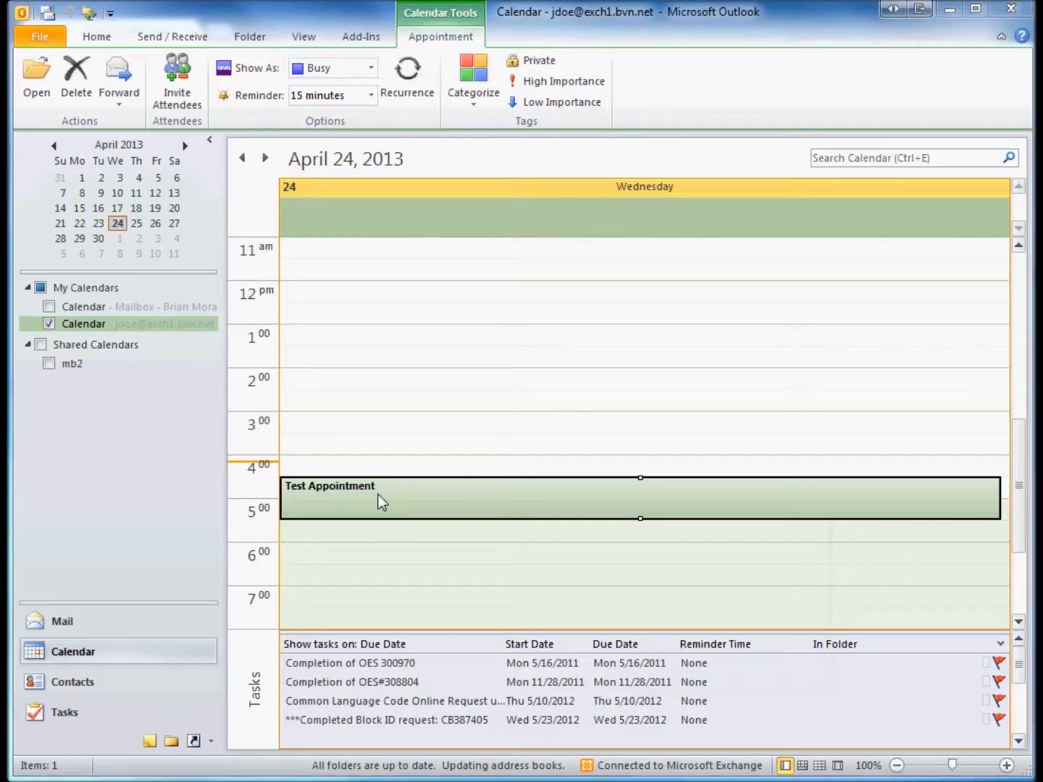
drag(4, 94, 461, 52)
click(268, 68)
click(192, 69)
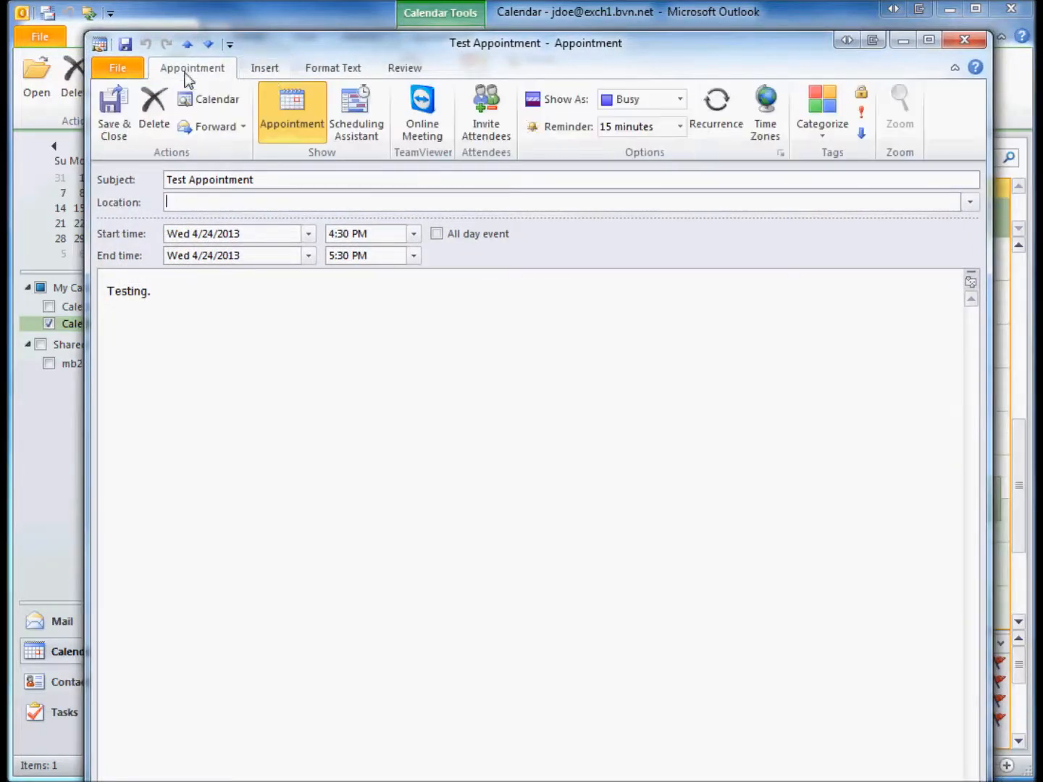
click(964, 40)
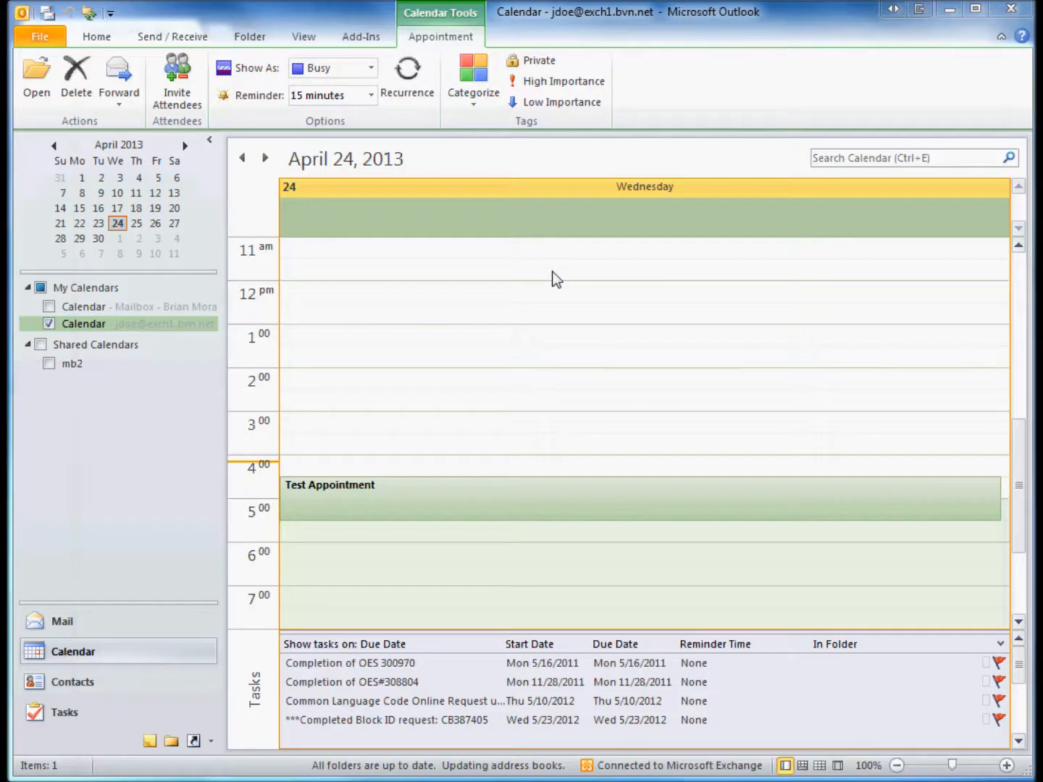